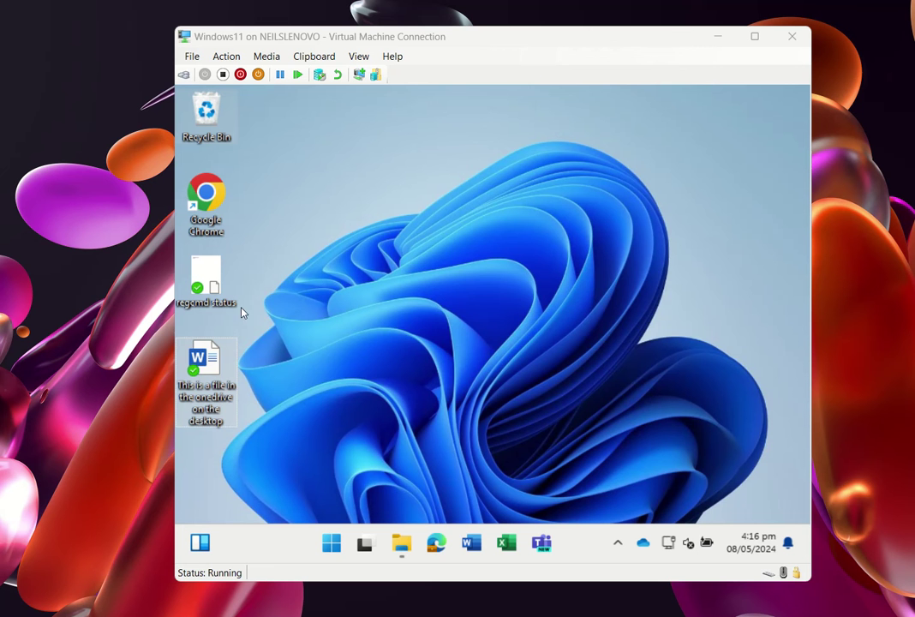
Run the dsregcmd status check and highlight AzureAdJoined YES, DomainJoined YES, DomainName WIZARDING and AzureAdPrt YES.
double_click(206, 274)
scroll(375, 314, "up", 7)
scroll(376, 316, "up", 20)
scroll(376, 316, "up", 16)
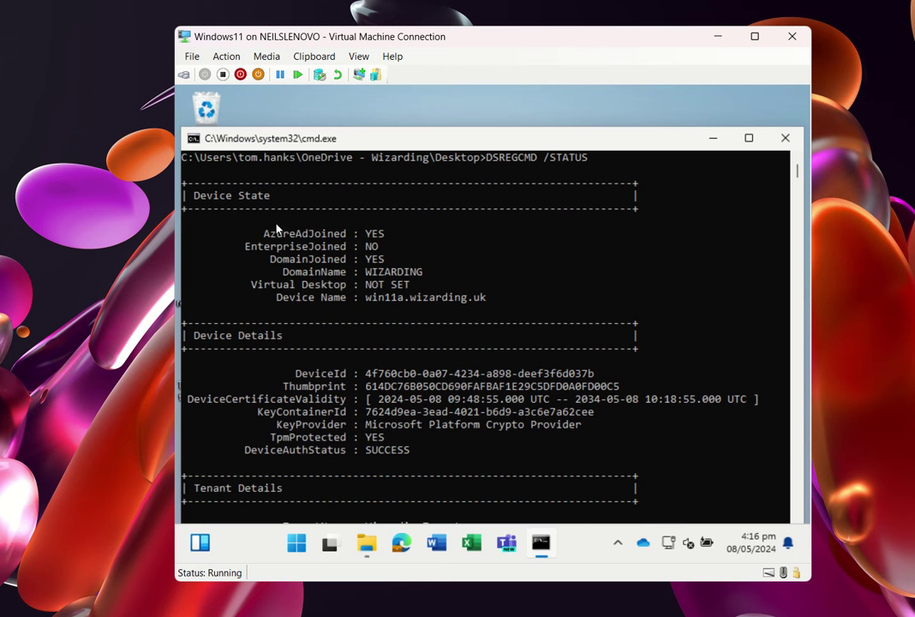
left_click_drag(265, 237, 397, 238)
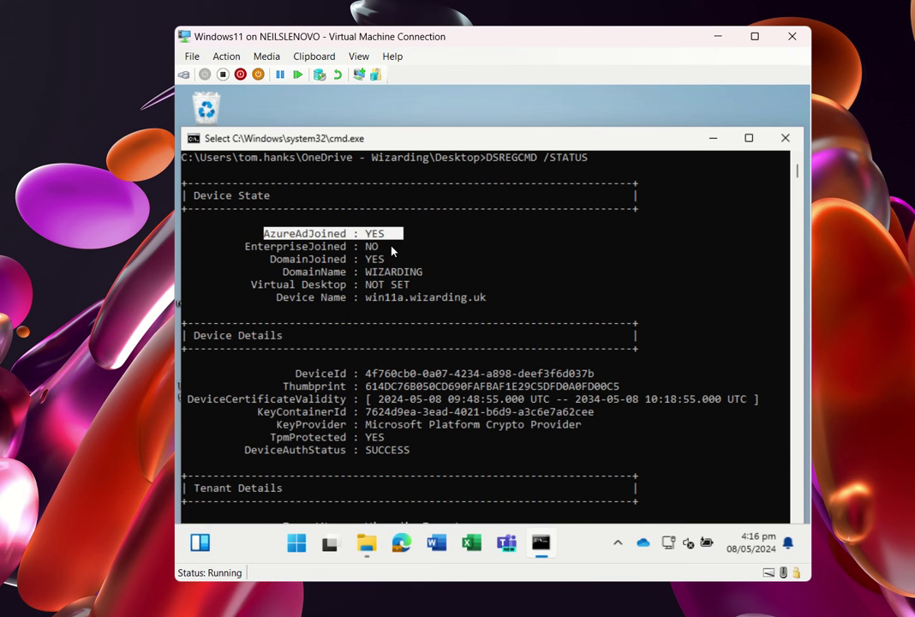
left_click_drag(271, 262, 407, 262)
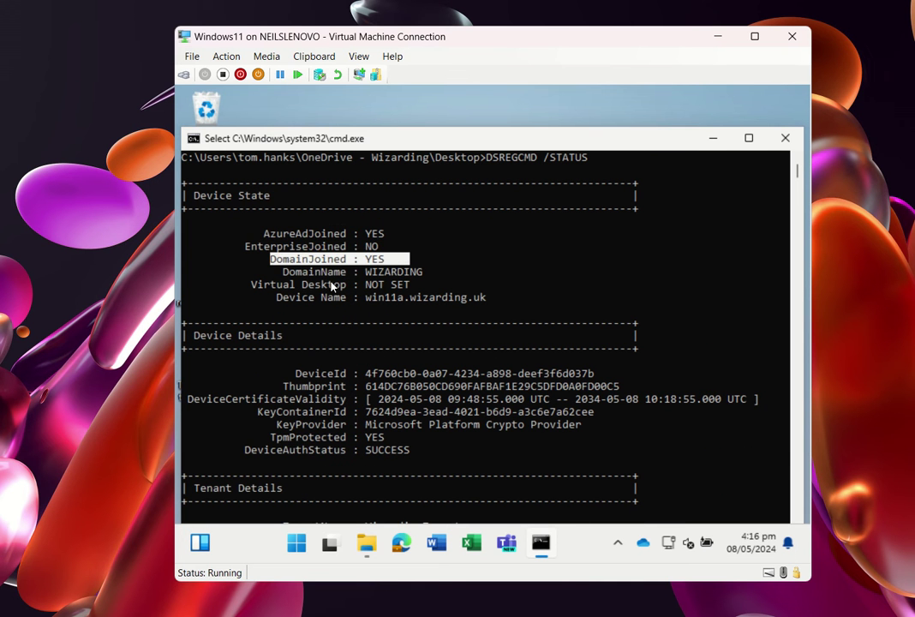
left_click_drag(283, 272, 433, 273)
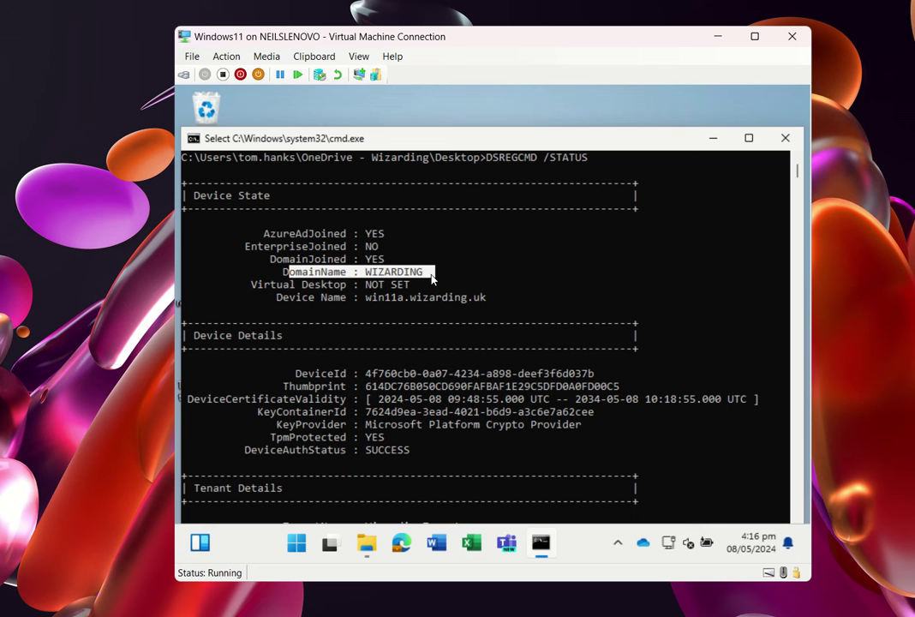
scroll(463, 322, "down", 5)
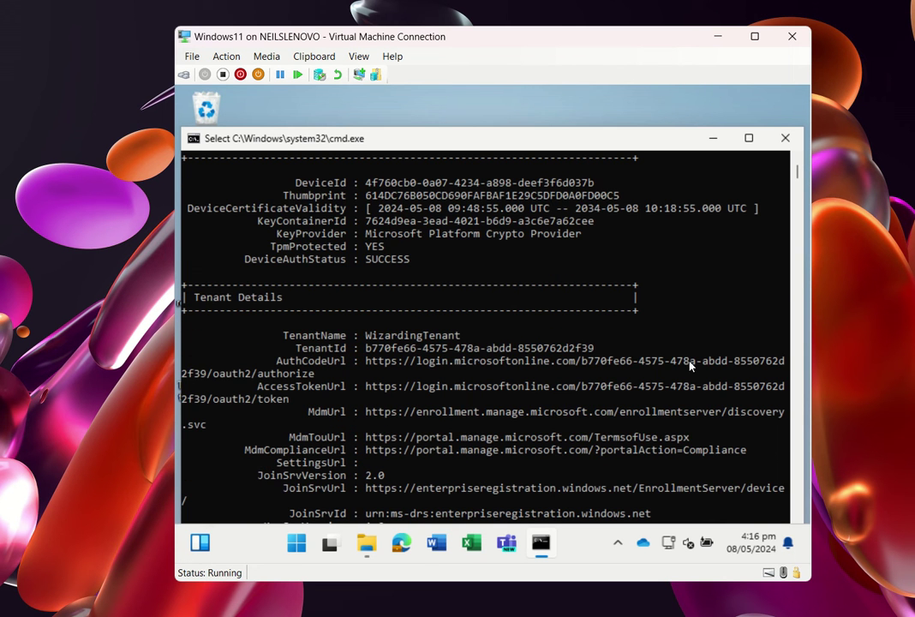
scroll(509, 415, "down", 2)
scroll(504, 400, "down", 9)
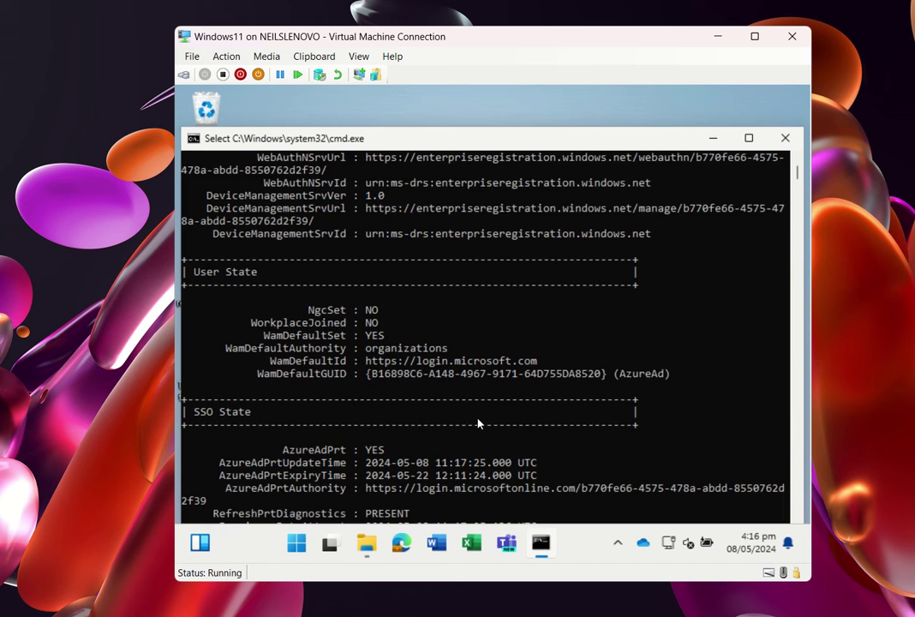
scroll(479, 421, "down", 3)
left_click_drag(295, 338, 436, 342)
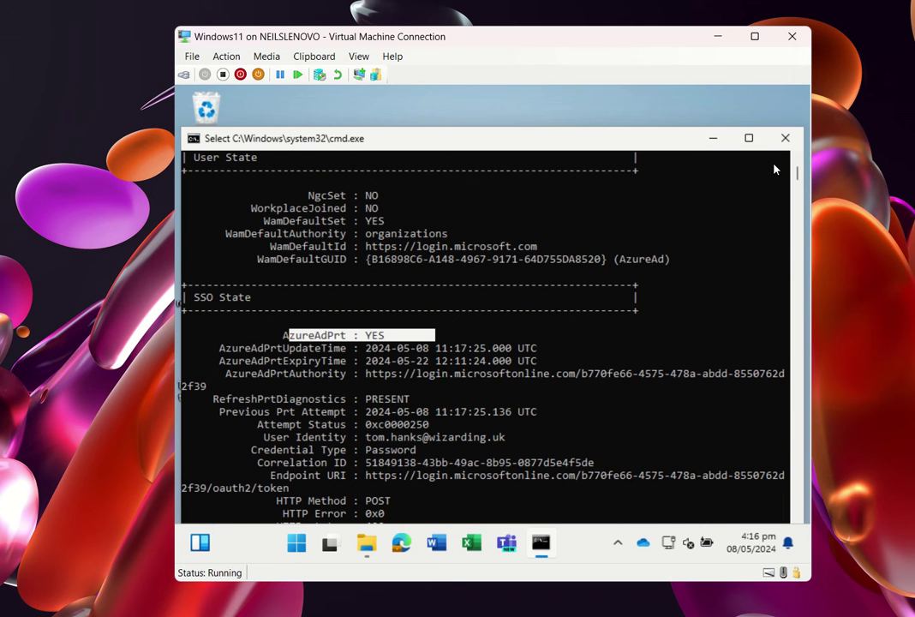
Close the status console, then open the recent OneDrive workbook in Excel and close it.
left_click(787, 140)
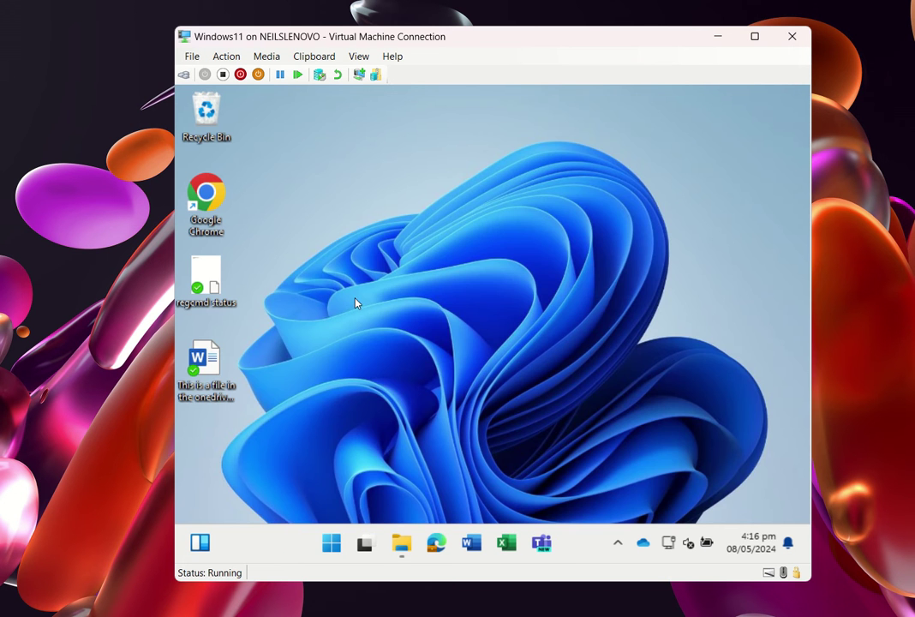
left_click(507, 544)
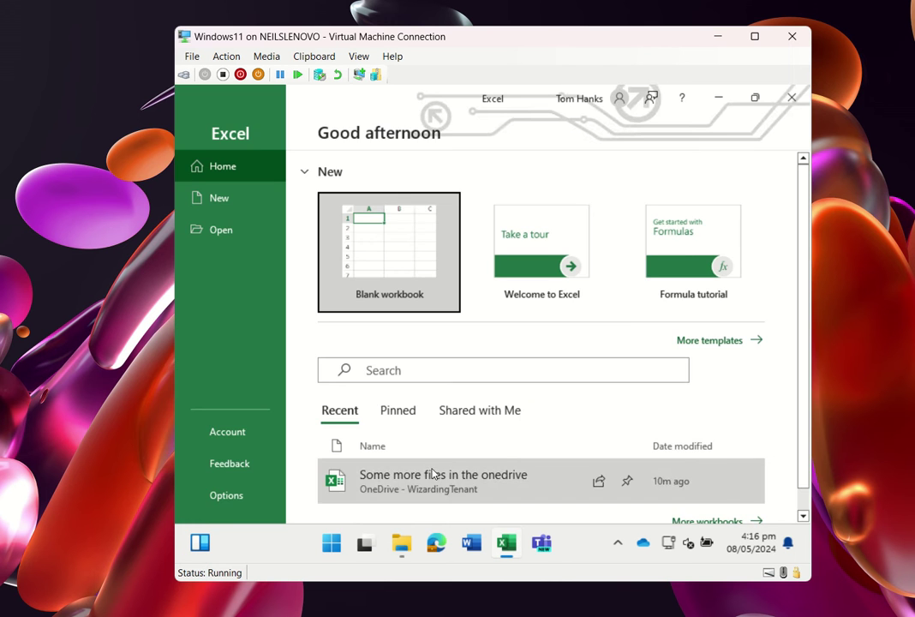
left_click(433, 474)
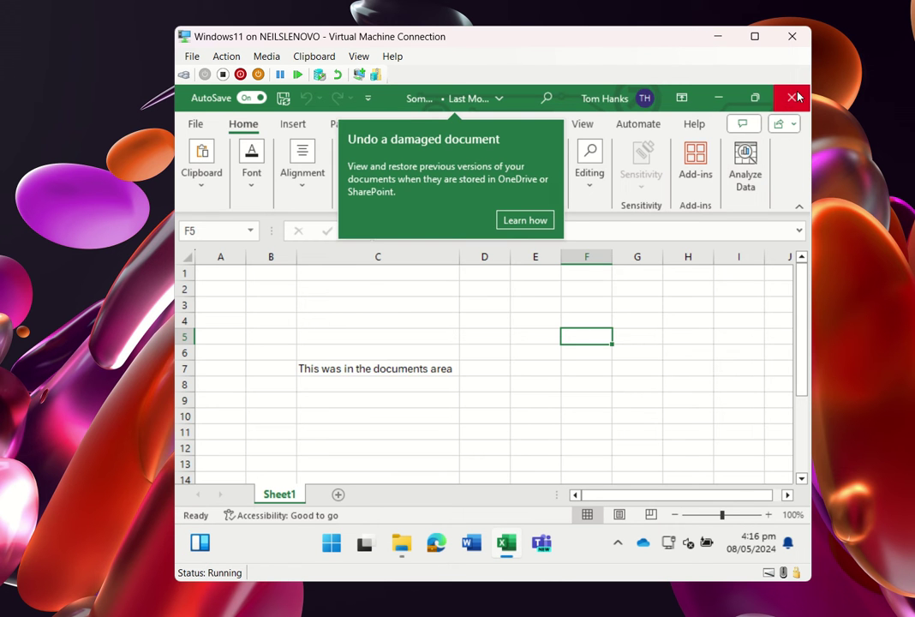
left_click(792, 98)
In Teams, check the General channel posts and the WizardingTenant signed-in account, then close it.
left_click(542, 543)
left_click(201, 188)
left_click(201, 233)
left_click(690, 105)
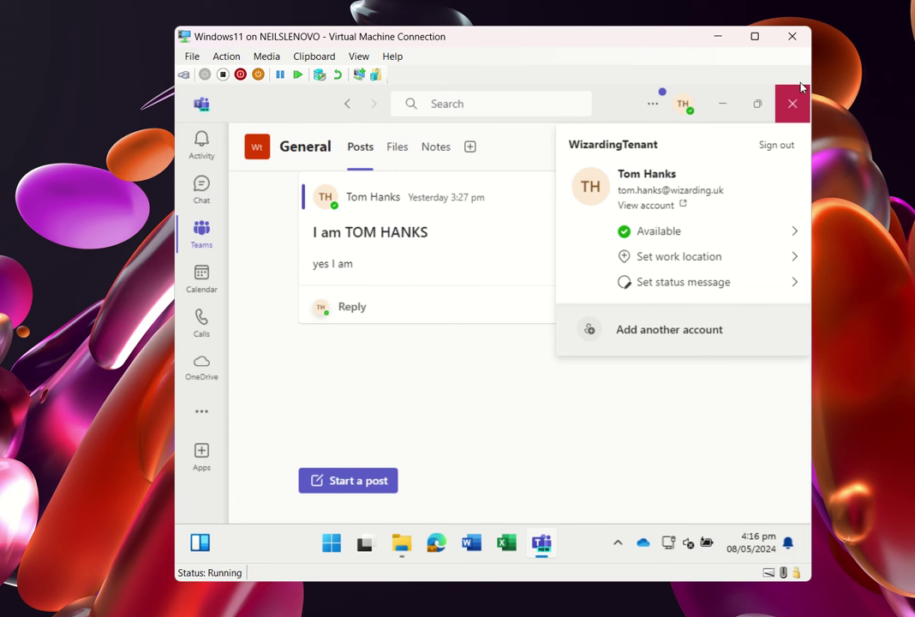
left_click(793, 104)
Launch Outlook by searching 'out' from the Start menu.
left_click(333, 547)
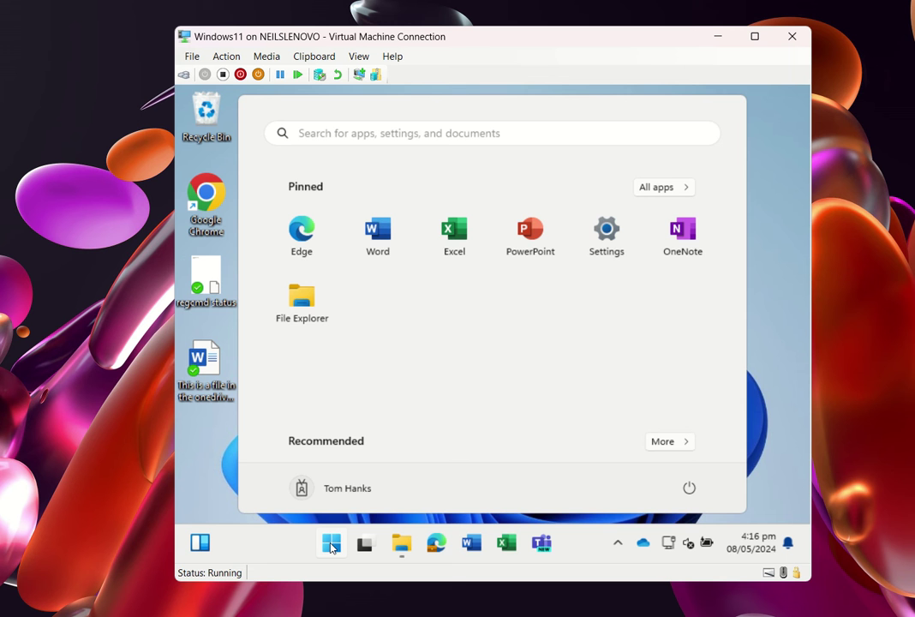
left_click(460, 135)
type("out")
key("Return")
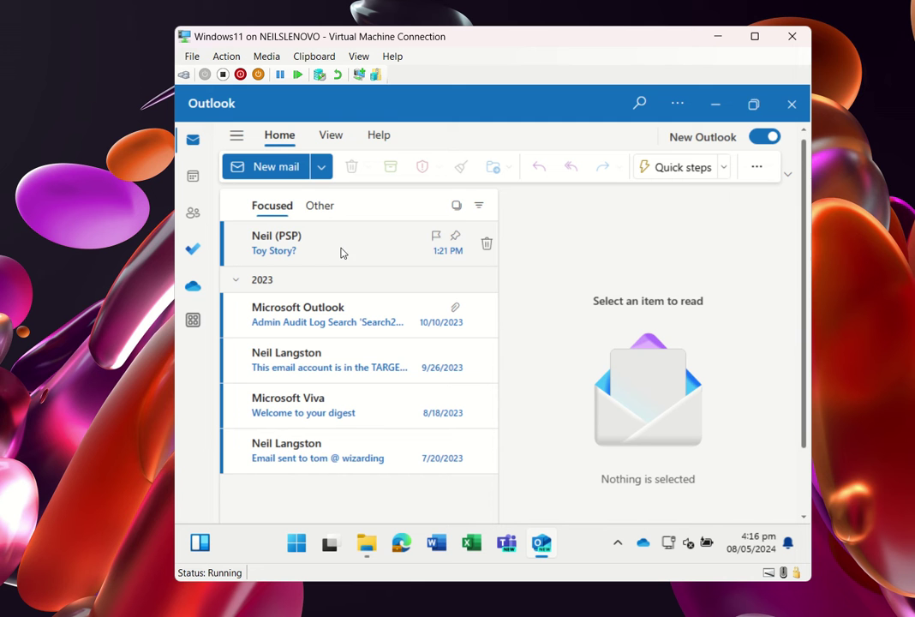
Close Outlook, check Word's signed-in account and OneDrive sync status, then open the recent OneDrive desktop document.
left_click(790, 105)
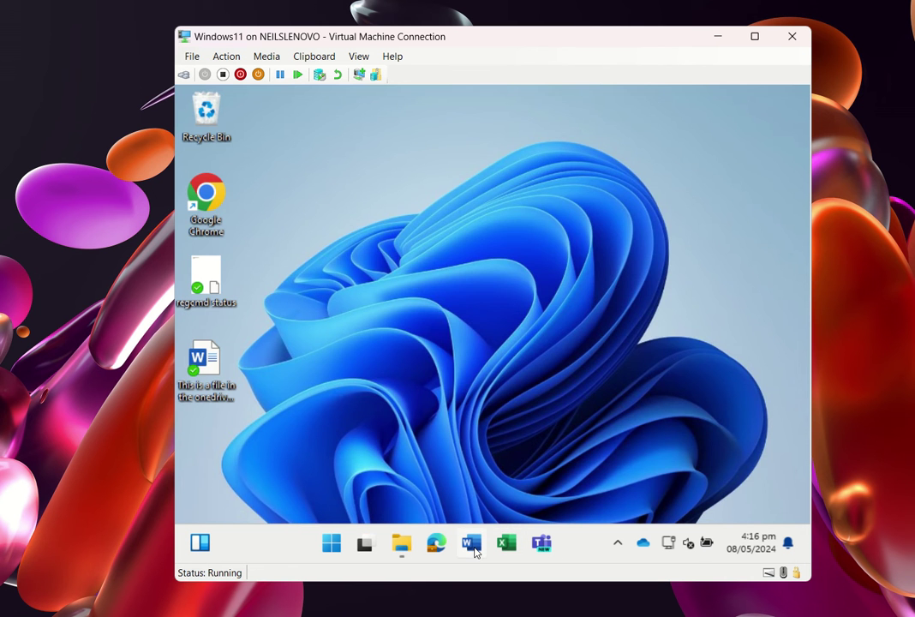
left_click(474, 549)
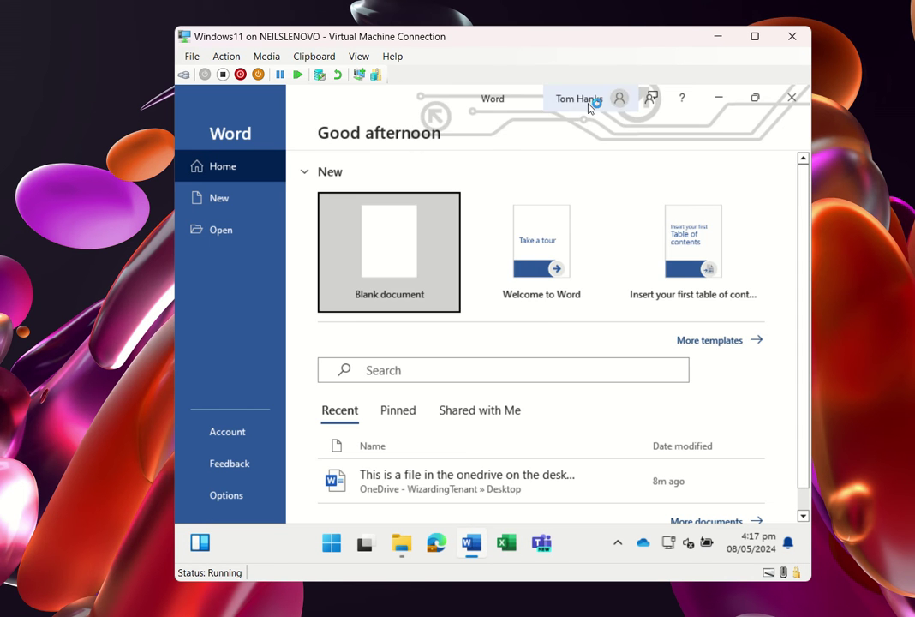
left_click(604, 103)
left_click(507, 394)
left_click(643, 543)
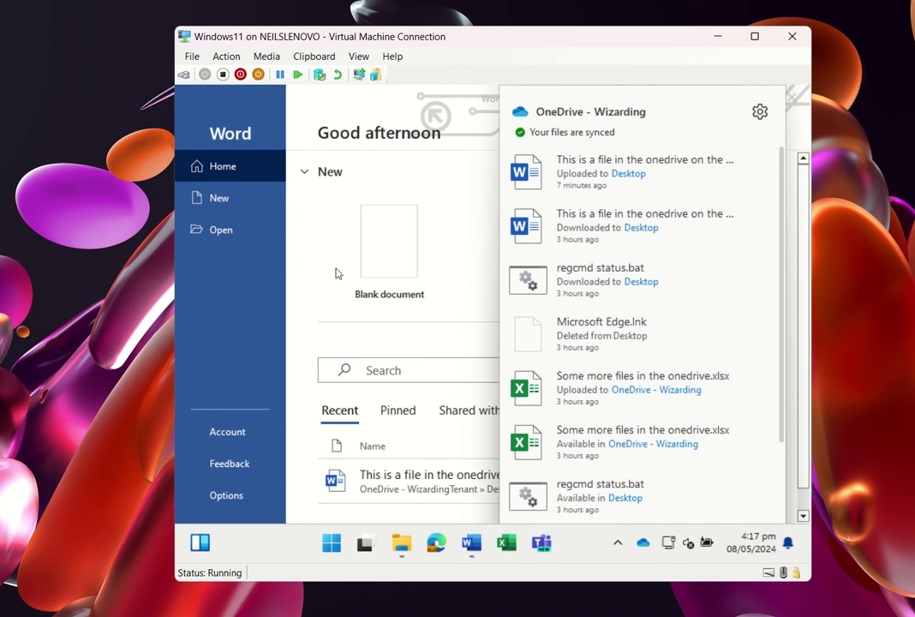
left_click(317, 293)
scroll(548, 453, "down", 1)
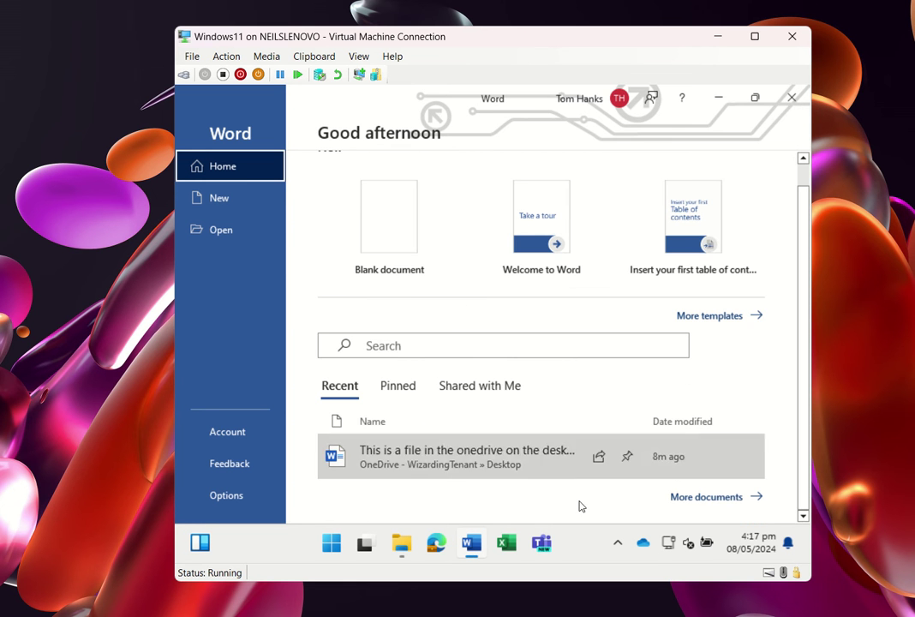
left_click(514, 468)
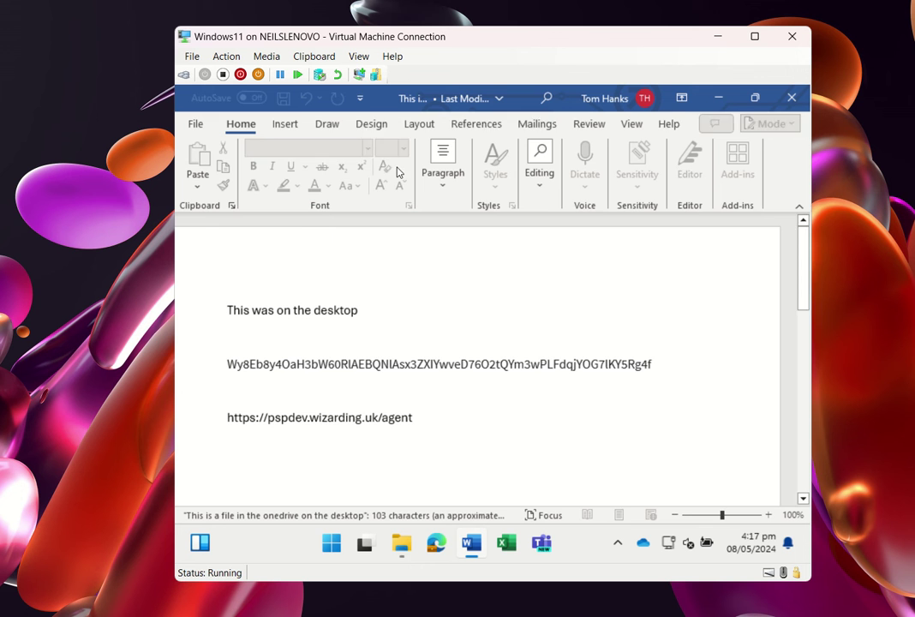
Run PSPMigrationAgentInstaller from C:\SOURCE and accept the welcome page and default install folder.
left_click(401, 545)
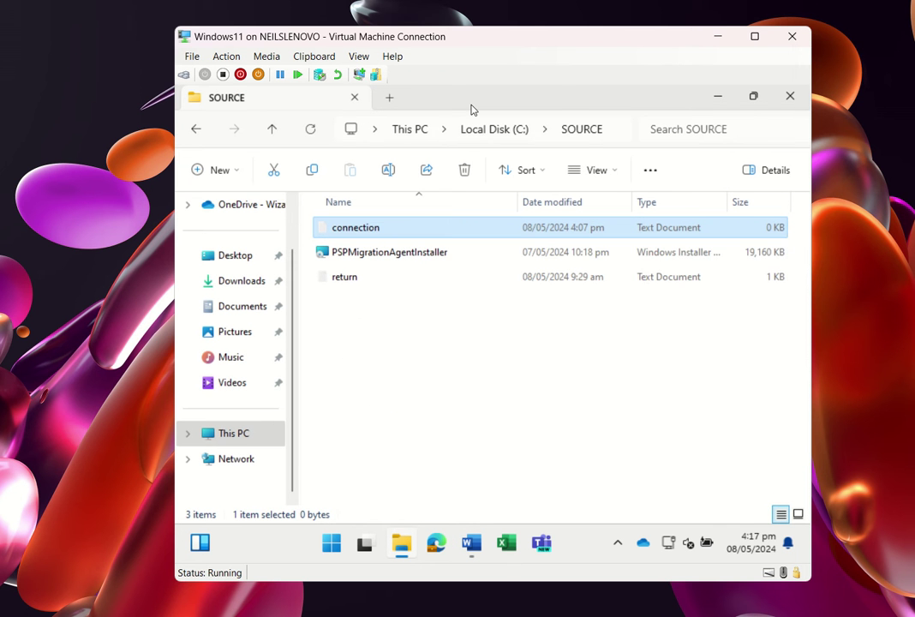
mouse_move(420, 259)
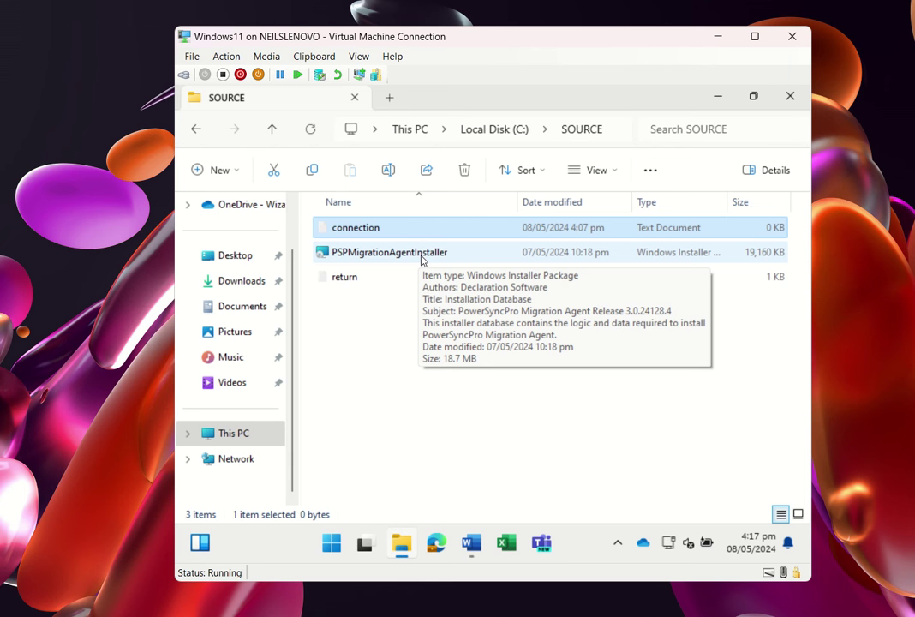
double_click(421, 255)
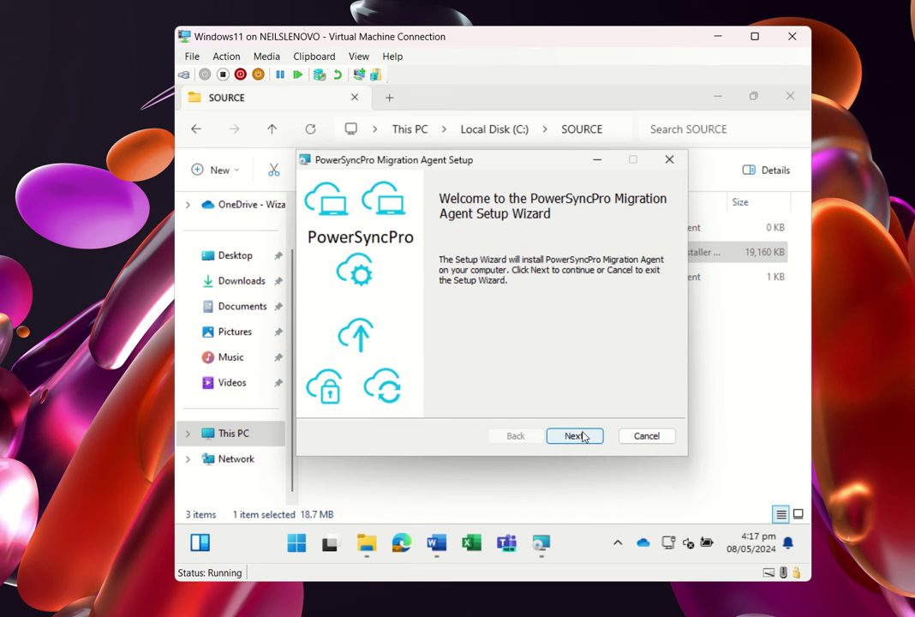
left_click(574, 436)
left_click(575, 437)
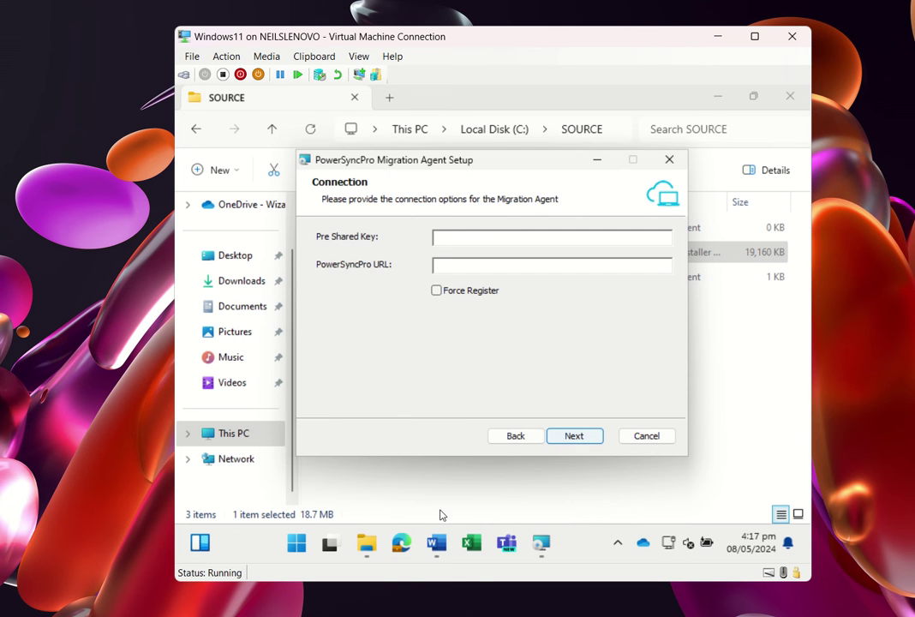
Copy the pre-shared key line from the Word document into the wizard's Pre Shared Key field.
key("alt+Tab")
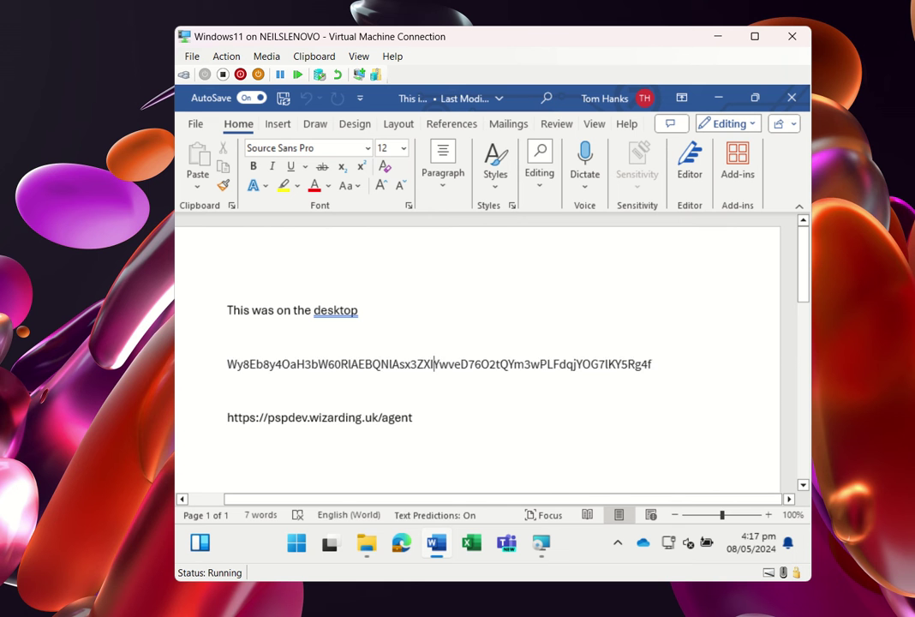
triple_click(429, 372)
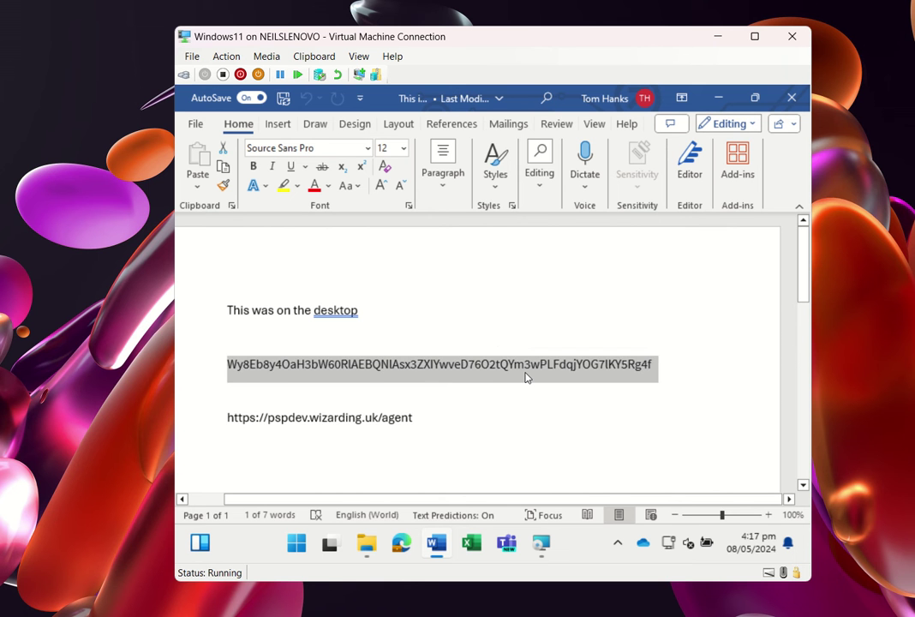
key("shift+Left")
key("ctrl+c")
key("alt+Tab")
left_click(493, 239)
key("ctrl+v")
key("alt+Tab")
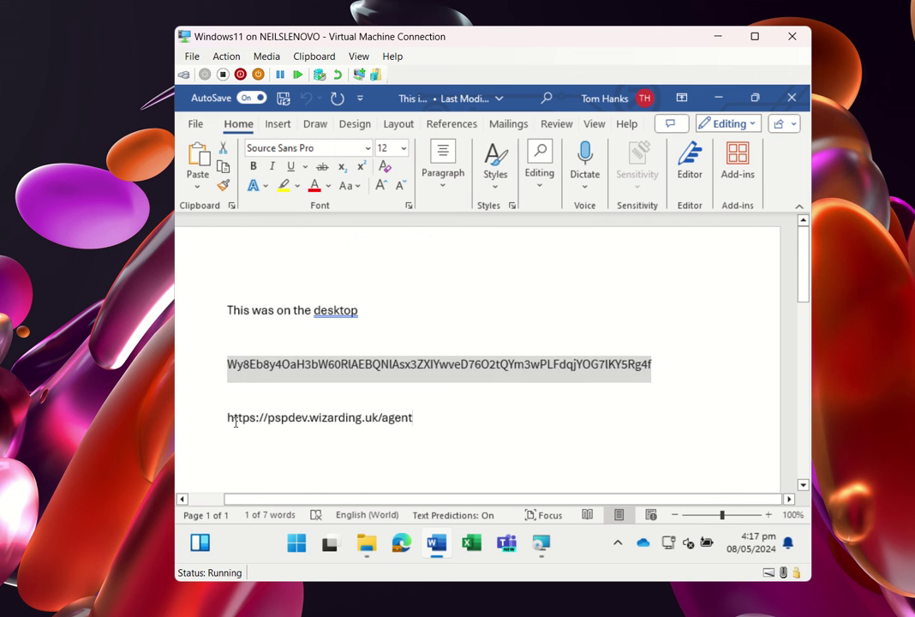
triple_click(231, 421)
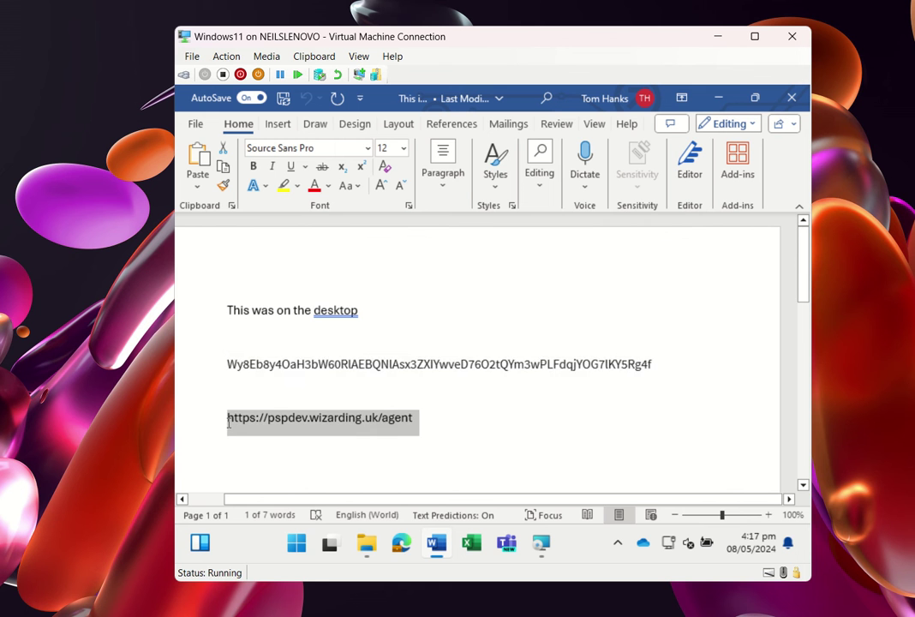
left_click(286, 431)
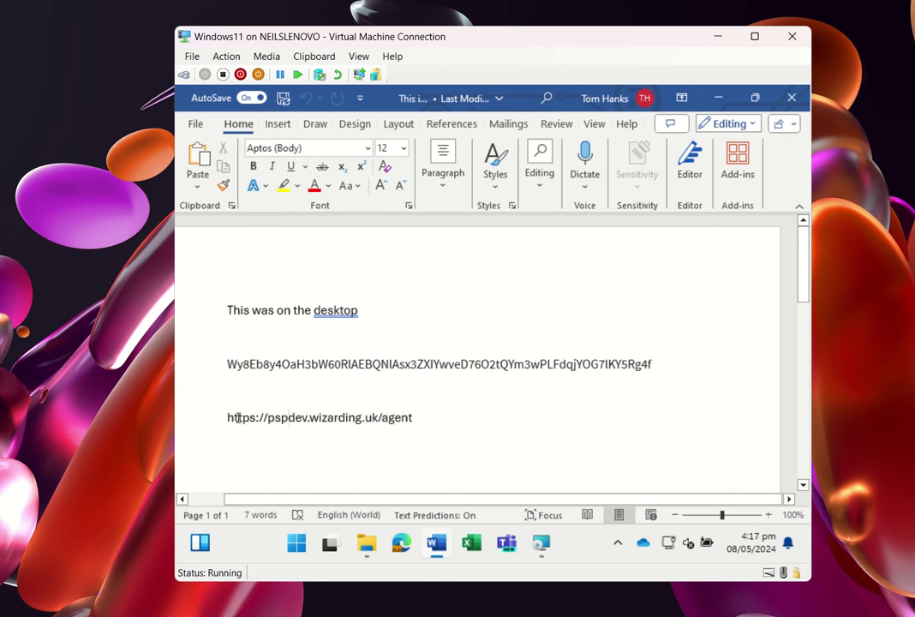
left_click_drag(226, 419, 399, 416)
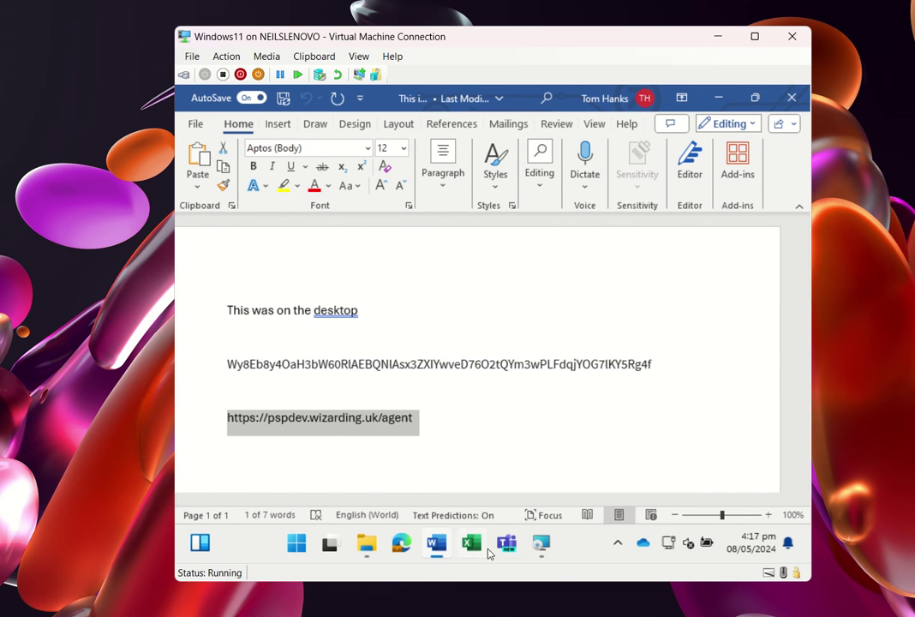
mouse_move(542, 552)
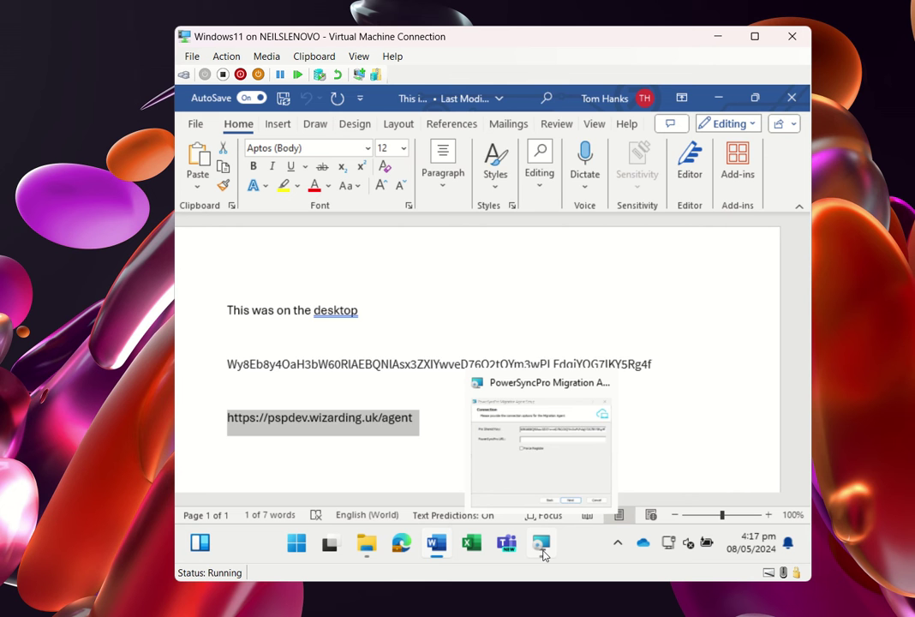
left_click(541, 553)
left_click(468, 265)
key("ctrl+v")
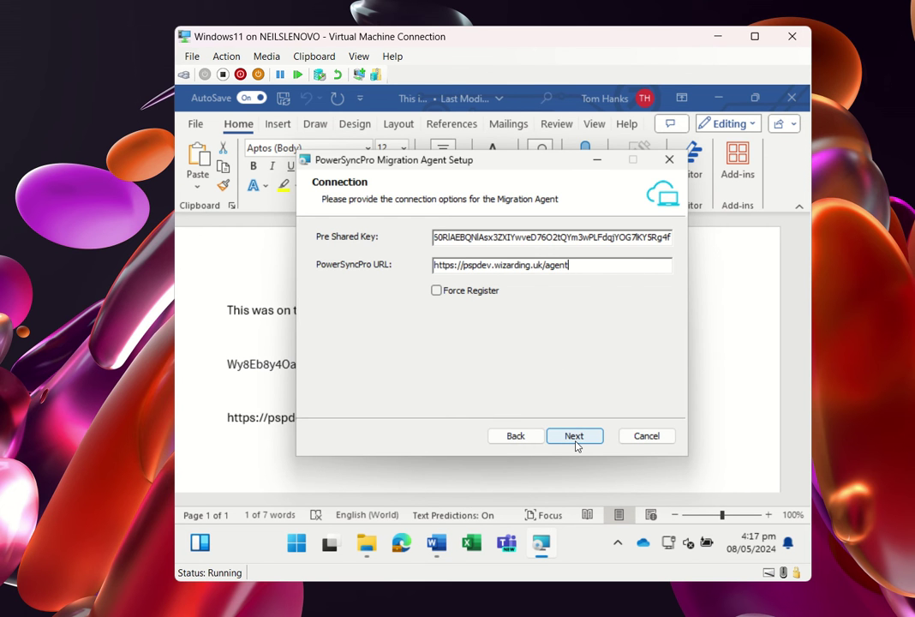
Install the migration agent, approving the UAC prompt, then close Word and File Explorer.
left_click(574, 436)
left_click(575, 440)
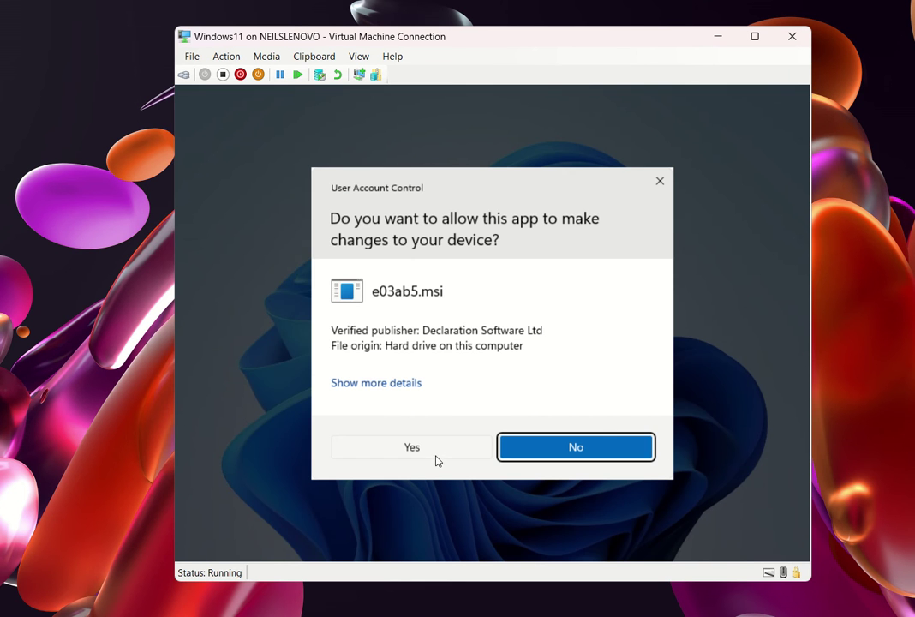
left_click(434, 452)
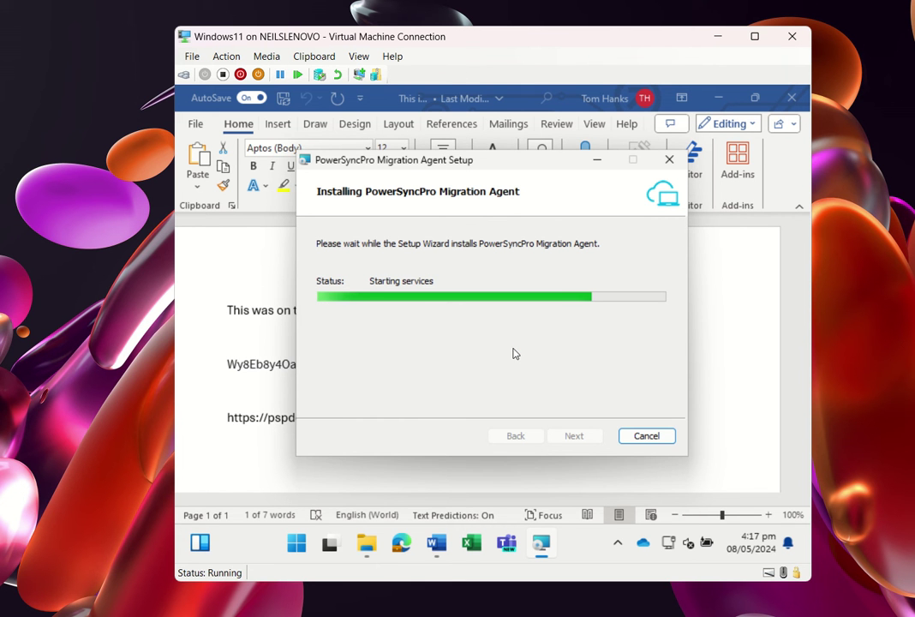
left_click(790, 98)
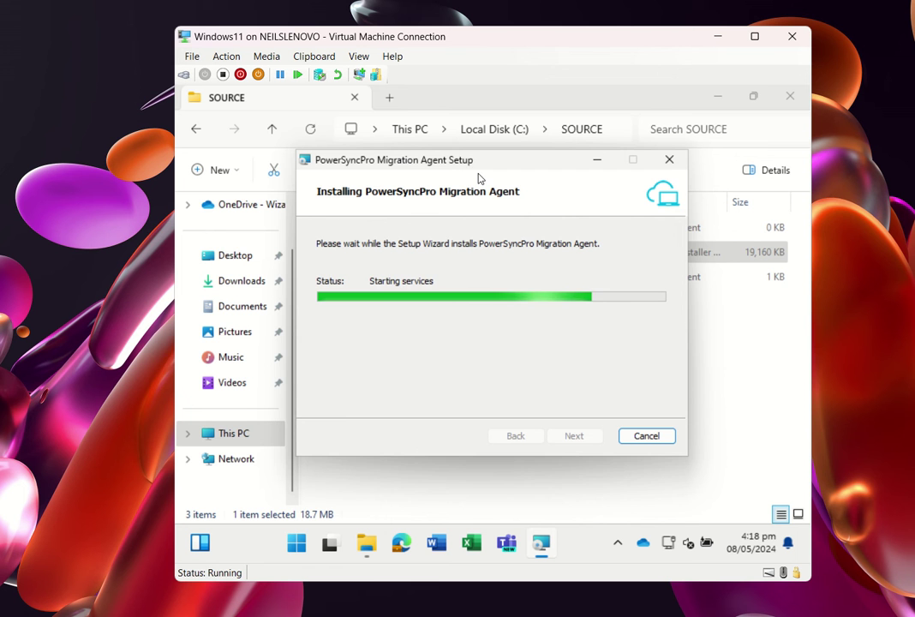
left_click(790, 97)
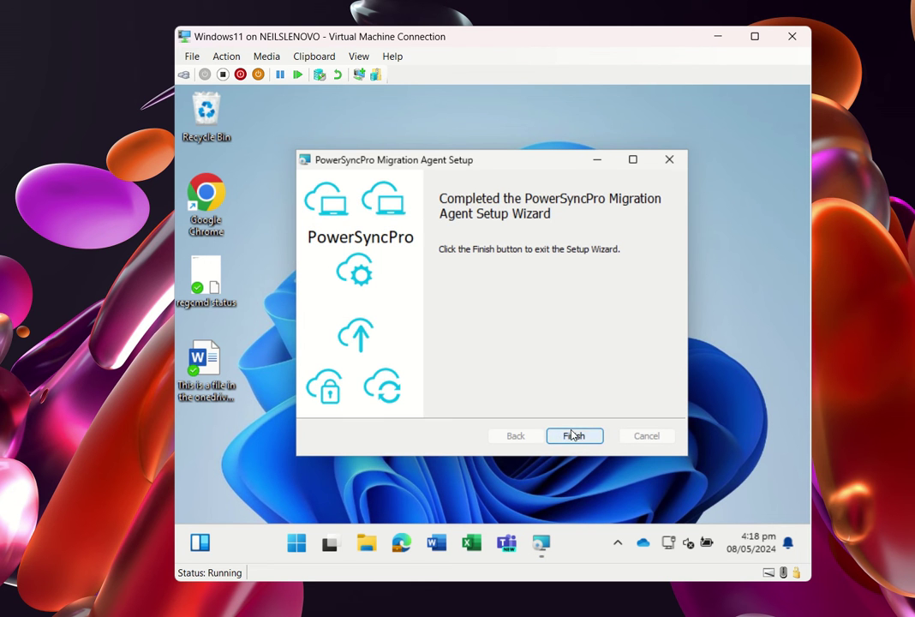
Finish setup, answer Yes to start device migration now, and close the sign-out notice.
left_click(575, 436)
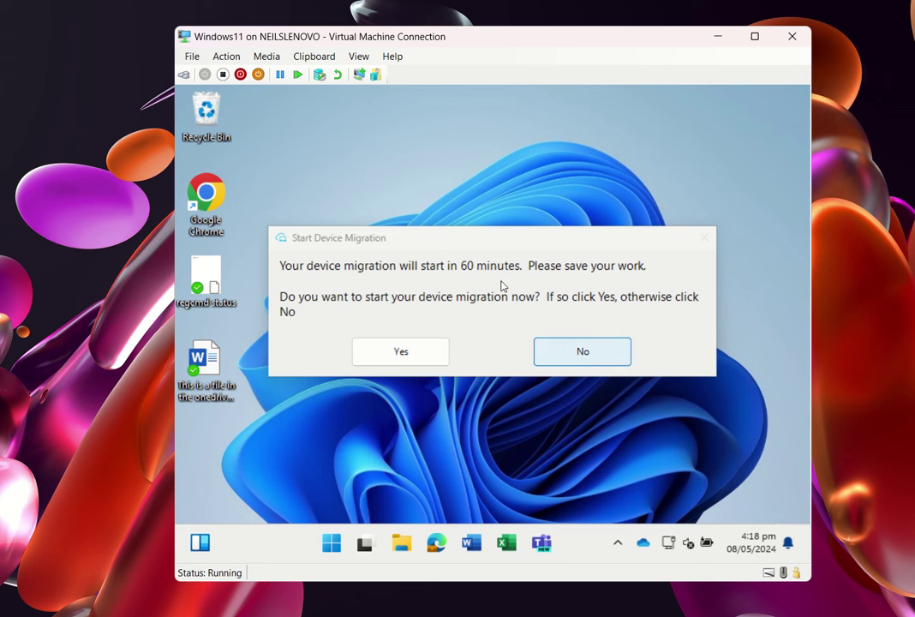
left_click(402, 353)
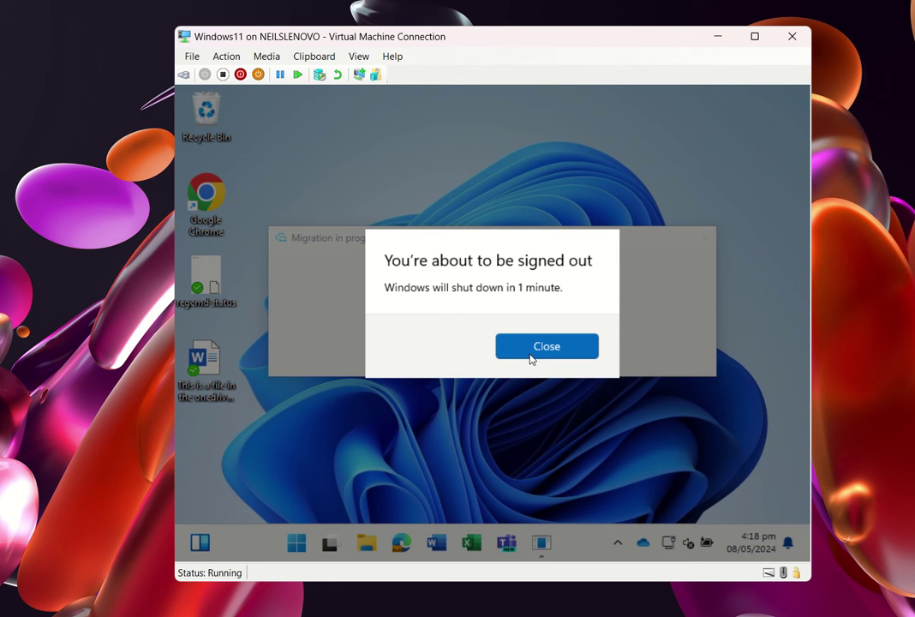
left_click(560, 356)
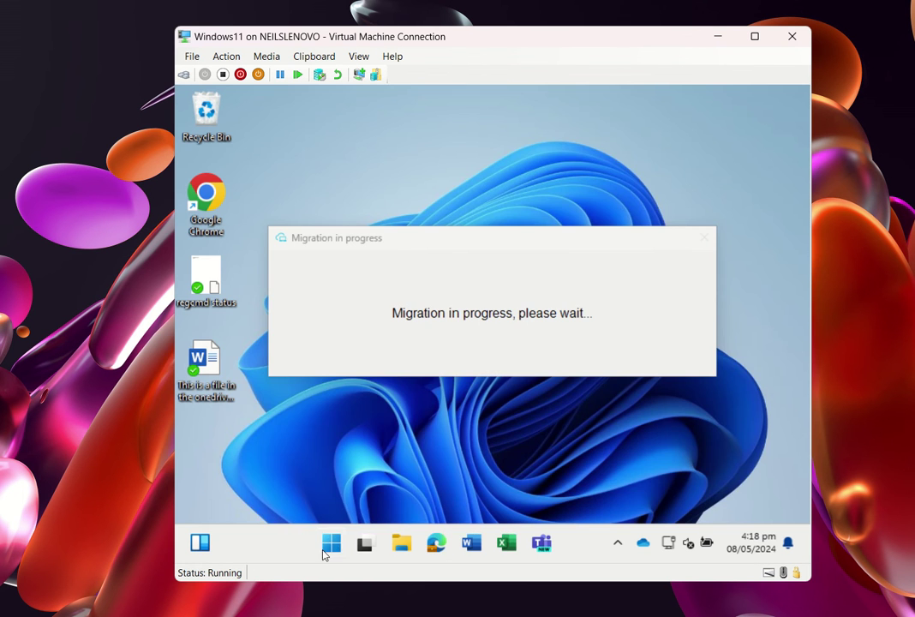
left_click(332, 544)
left_click(690, 487)
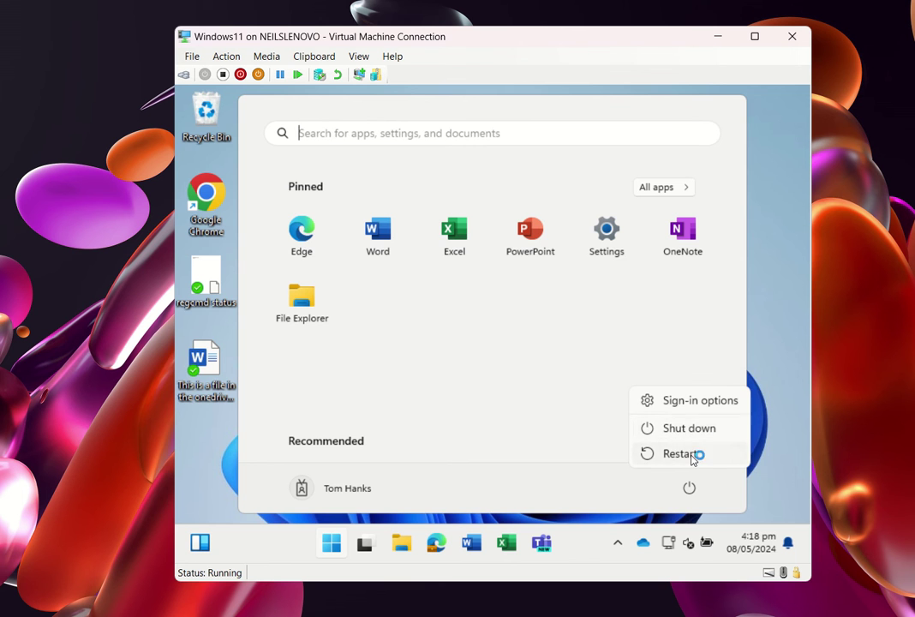
Choose Restart from the power options to reboot the VM.
left_click(695, 455)
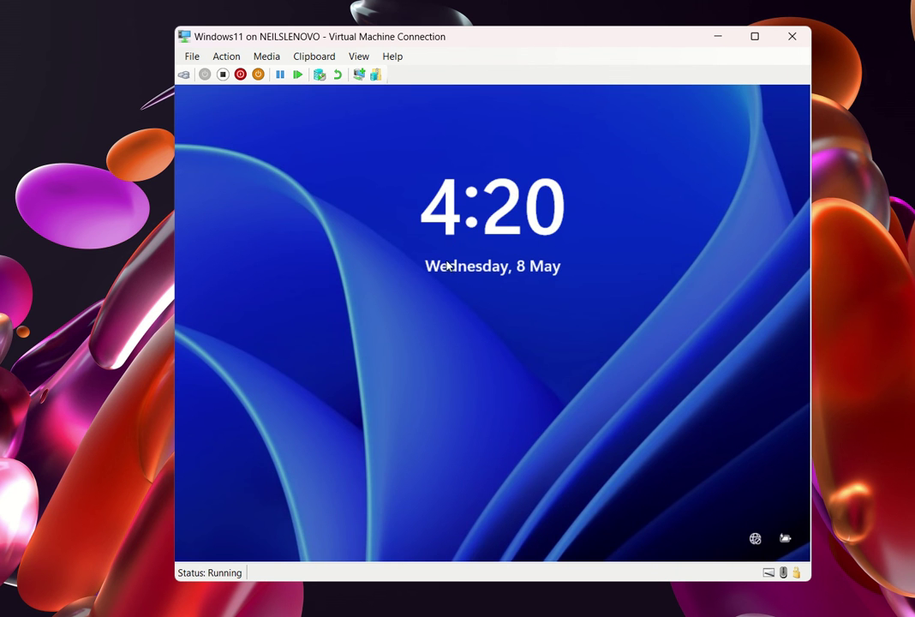
From the lock screen, sign in with the work account's e-mail address and password.
left_click(652, 247)
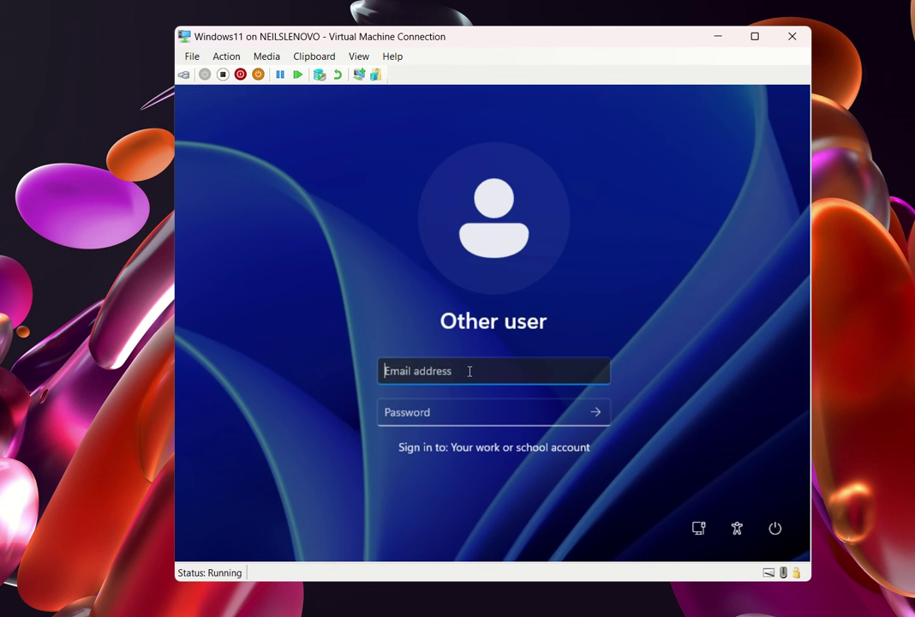
key("Tab")
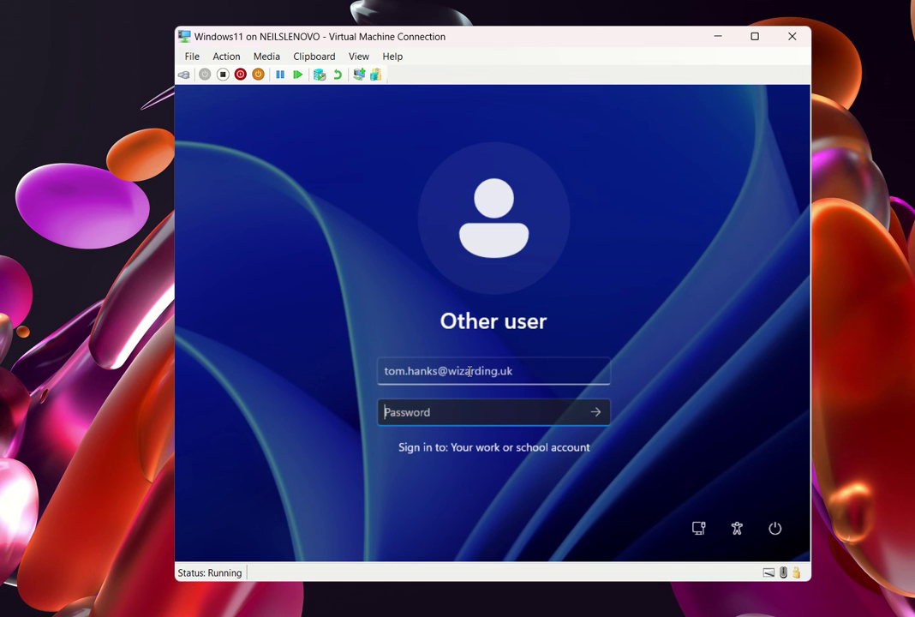
type("**********")
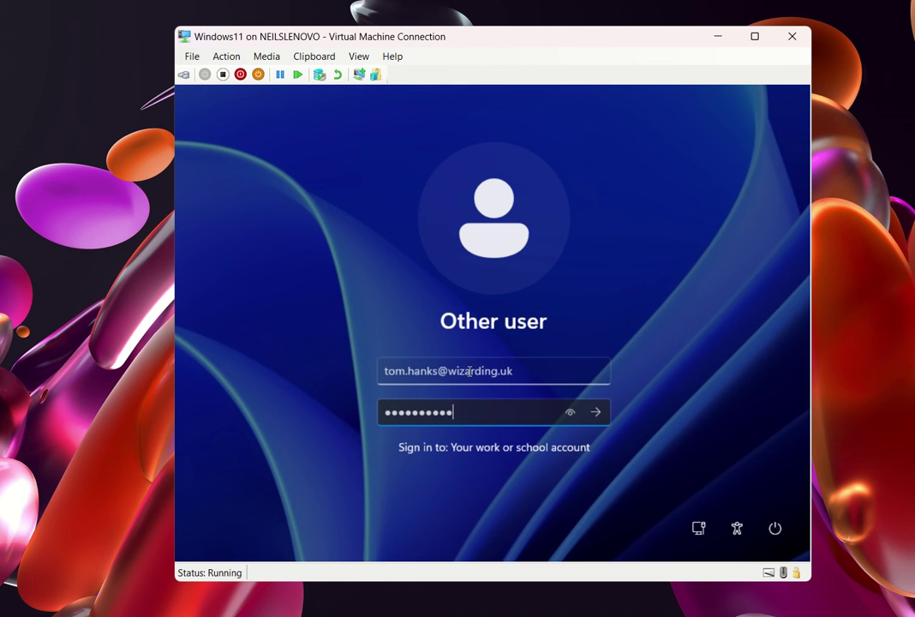
key("Return")
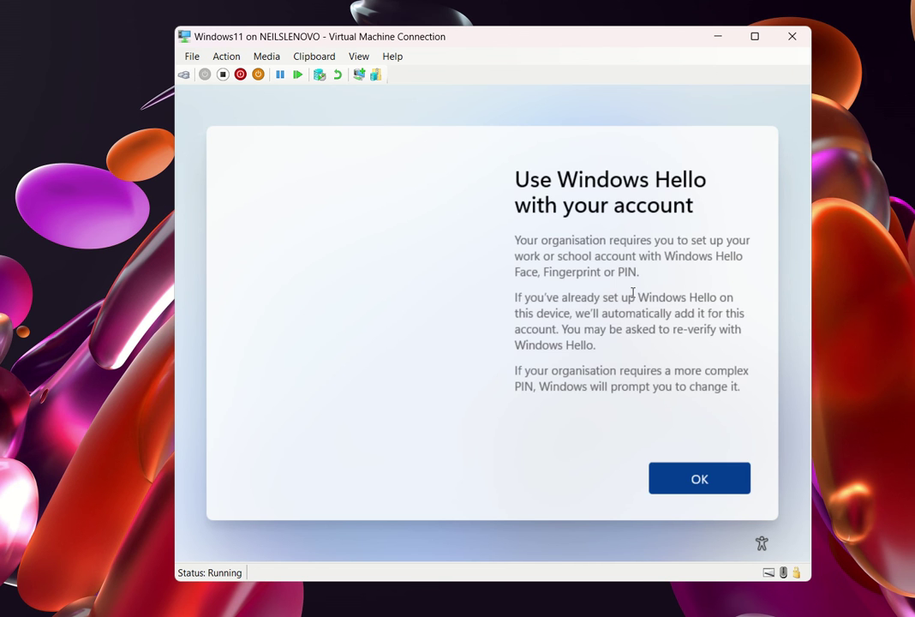
Create a Windows Hello PIN, re-entering the confirmation after a mismatch, and finish setup.
left_click(692, 485)
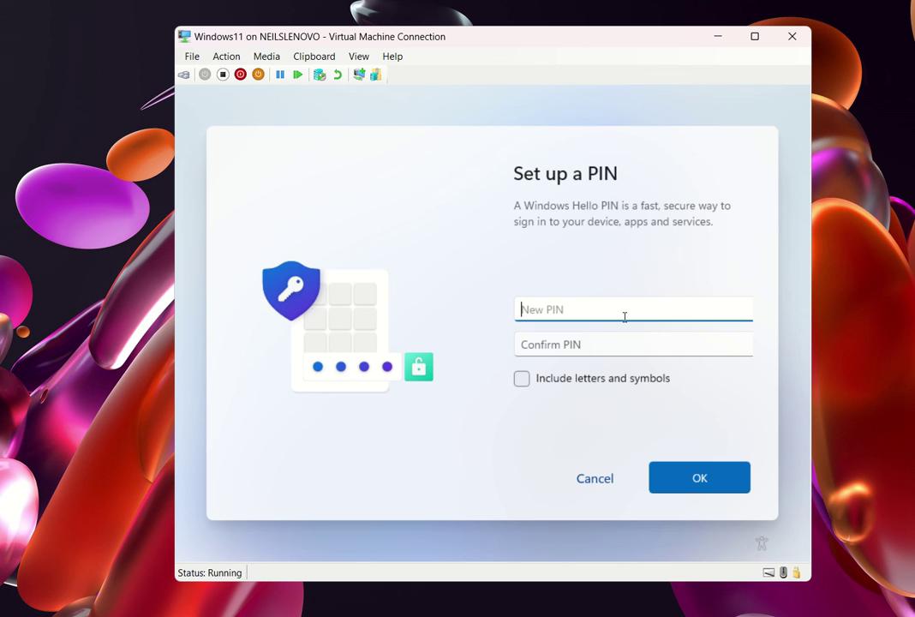
type("•••••••")
key("Tab")
type("••••••")
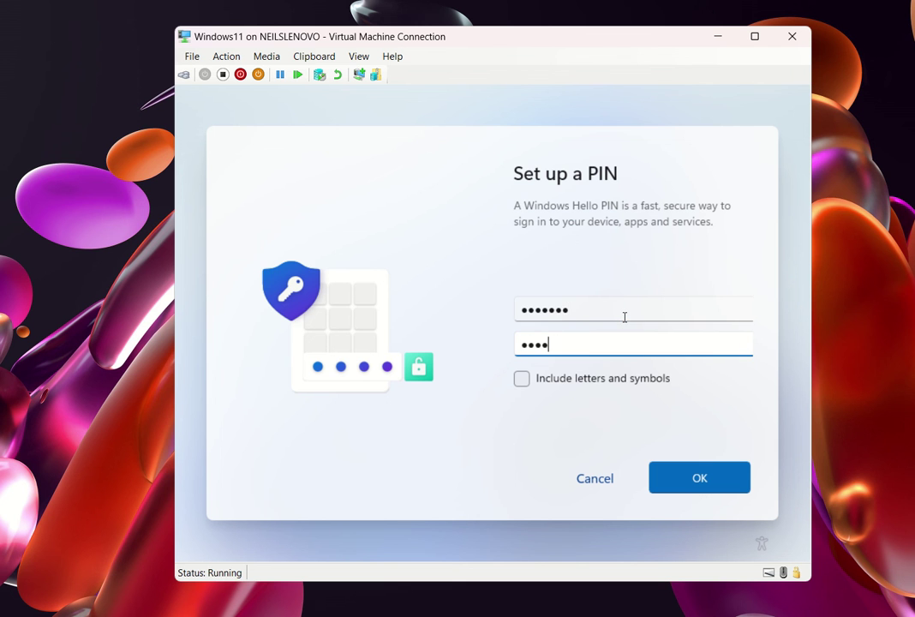
key("Return")
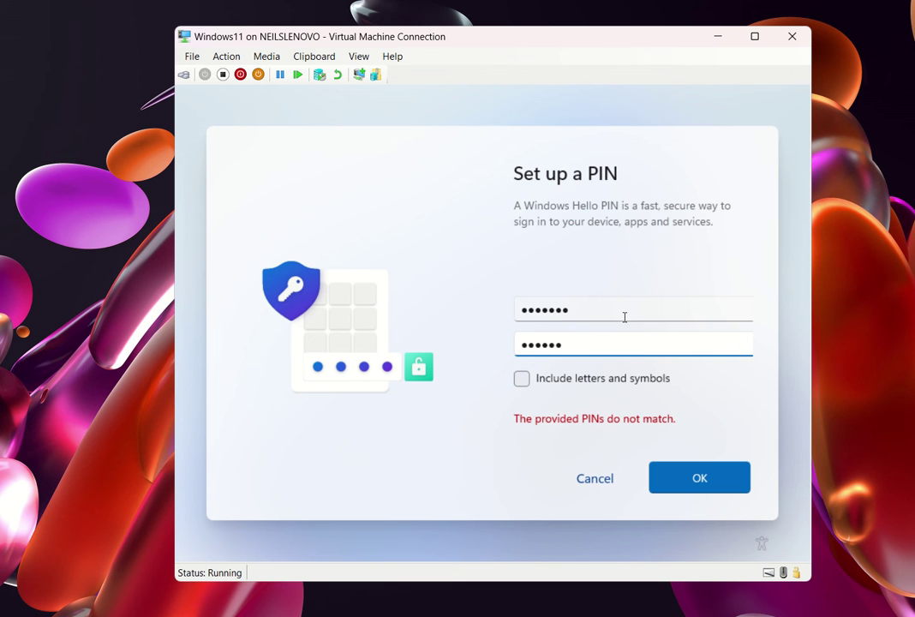
type("••••••")
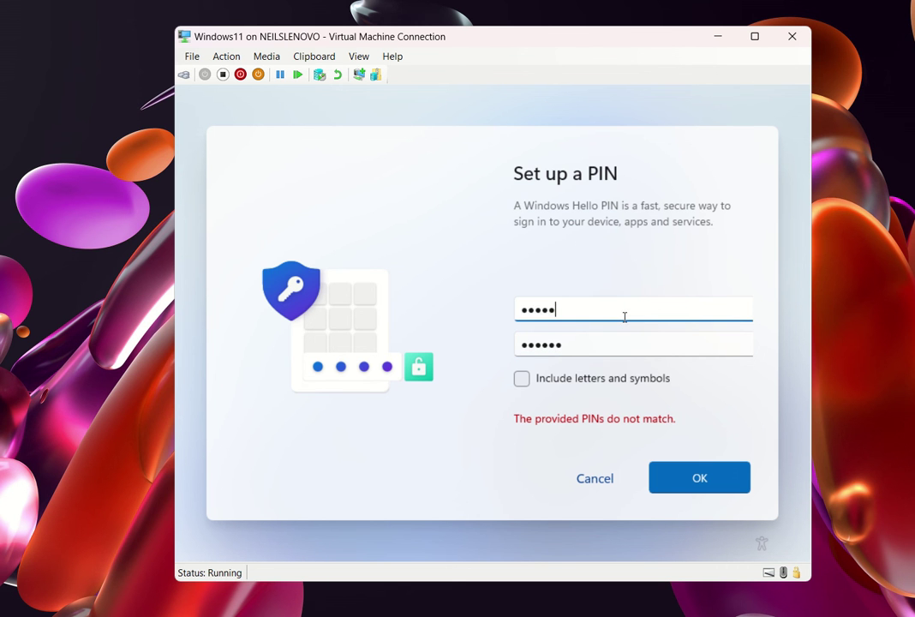
key("Return")
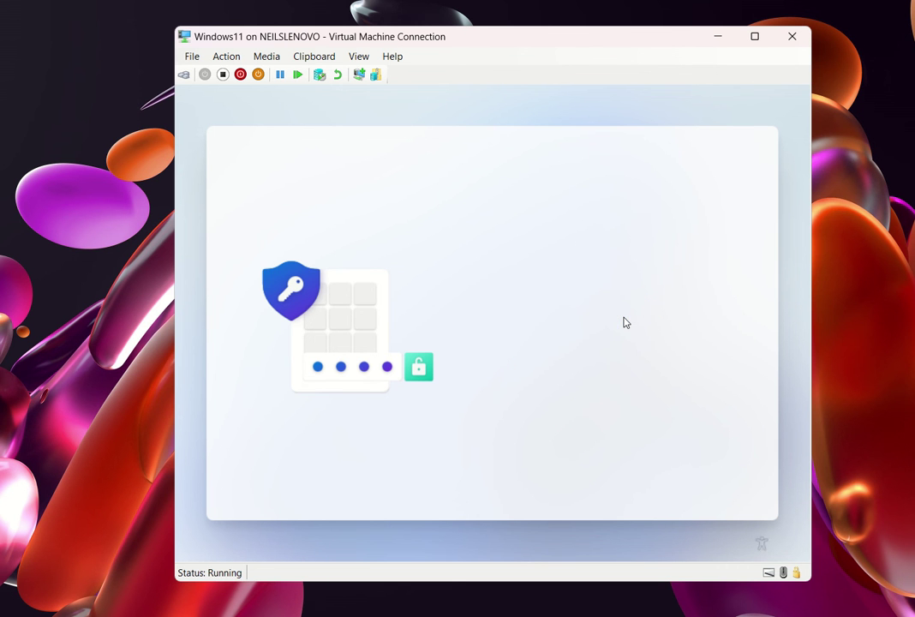
left_click(670, 479)
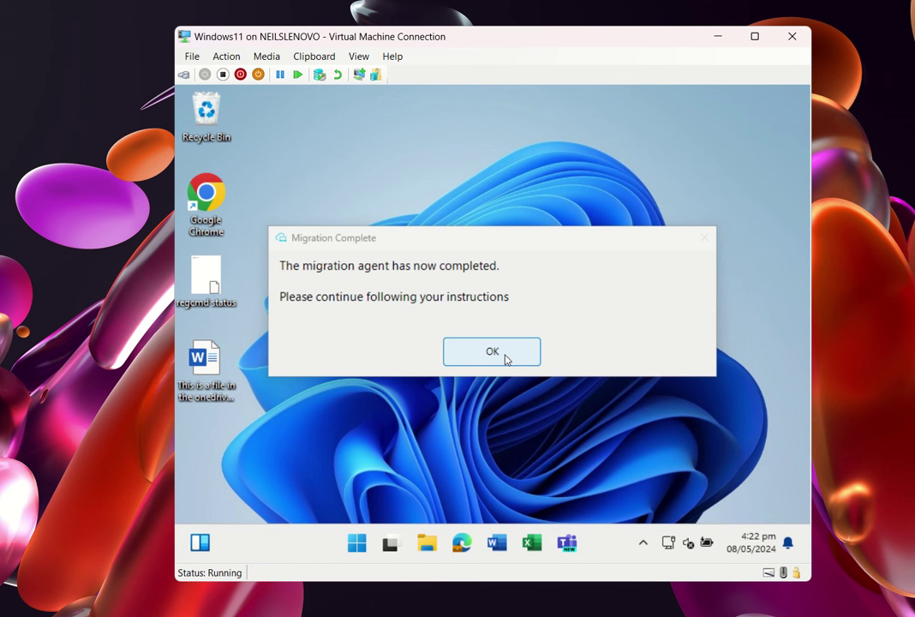
Dismiss Migration Complete, verify Excel's WizardingTenant account and OneDrive sync status, then close both.
left_click(505, 359)
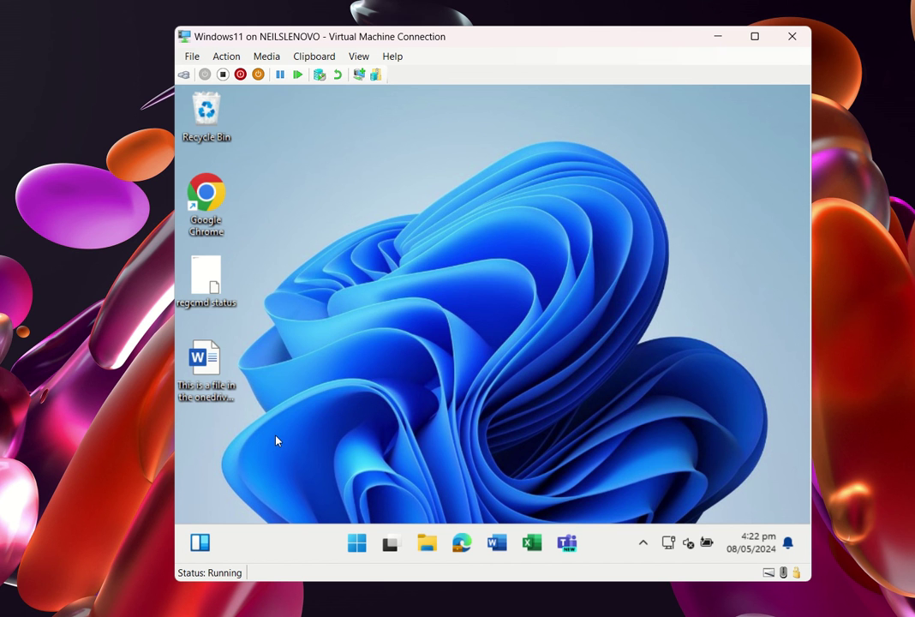
left_click(533, 544)
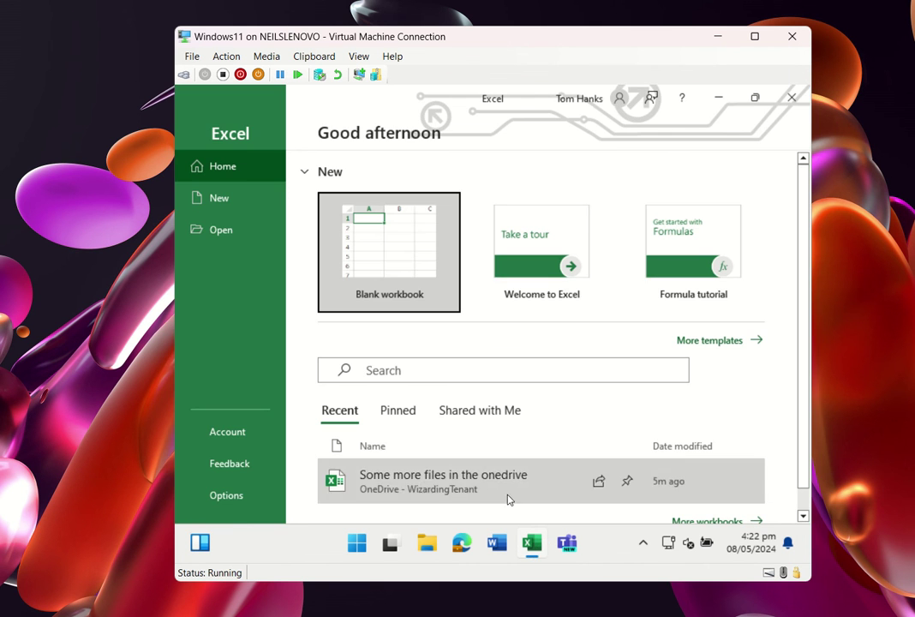
left_click(579, 100)
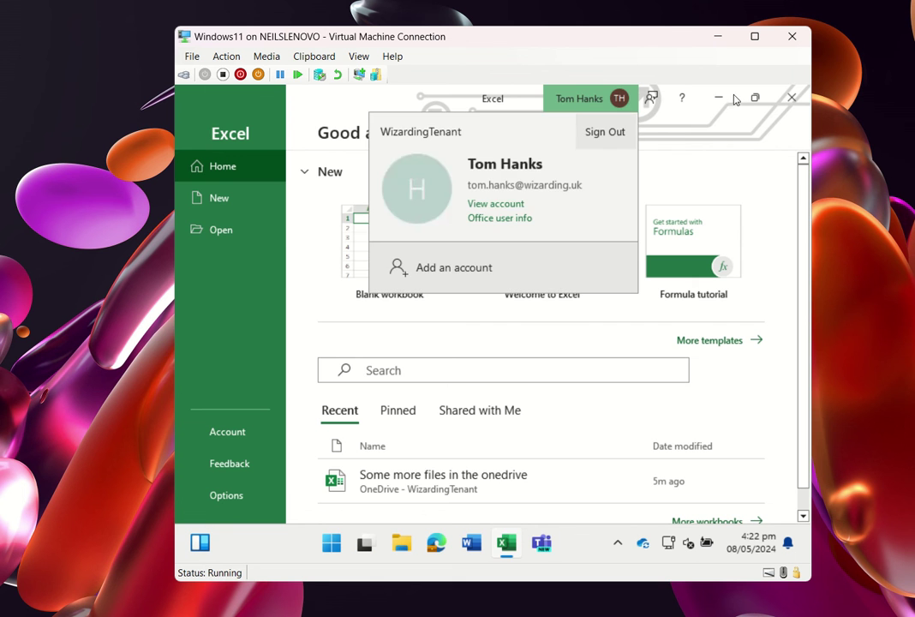
left_click(792, 96)
left_click(643, 542)
left_click(326, 268)
Highlight AzureAdJoined YES and DomainJoined NO in the dsregcmd status output, then check AzureAdPrt YES under SSO State.
double_click(210, 281)
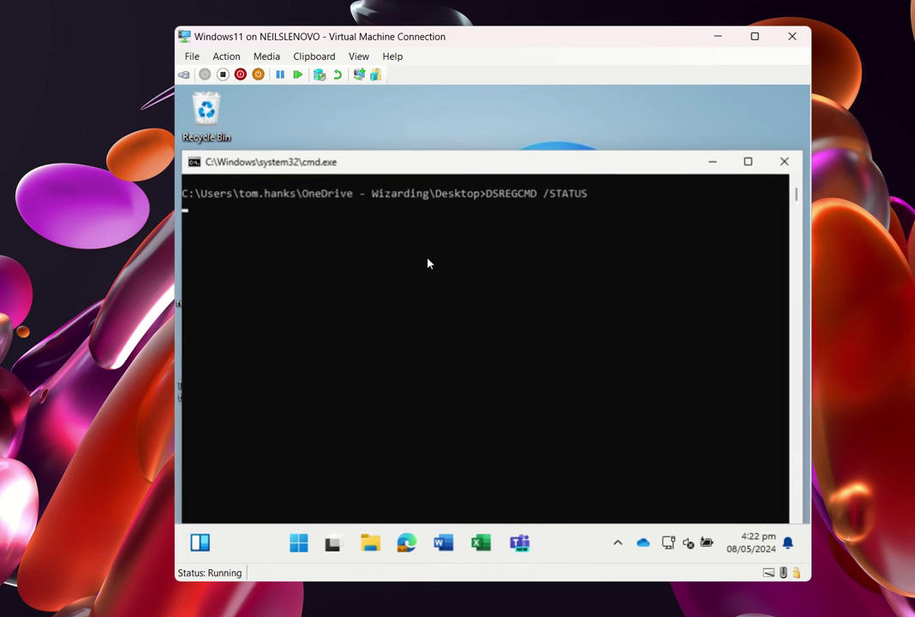
scroll(364, 293, "up", 10)
scroll(366, 293, "up", 1)
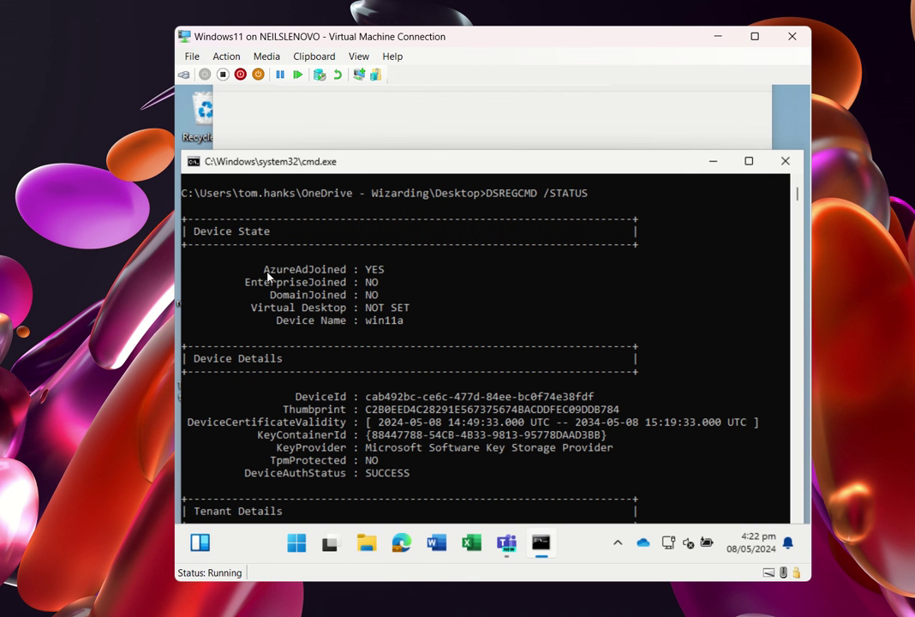
left_click_drag(264, 270, 402, 271)
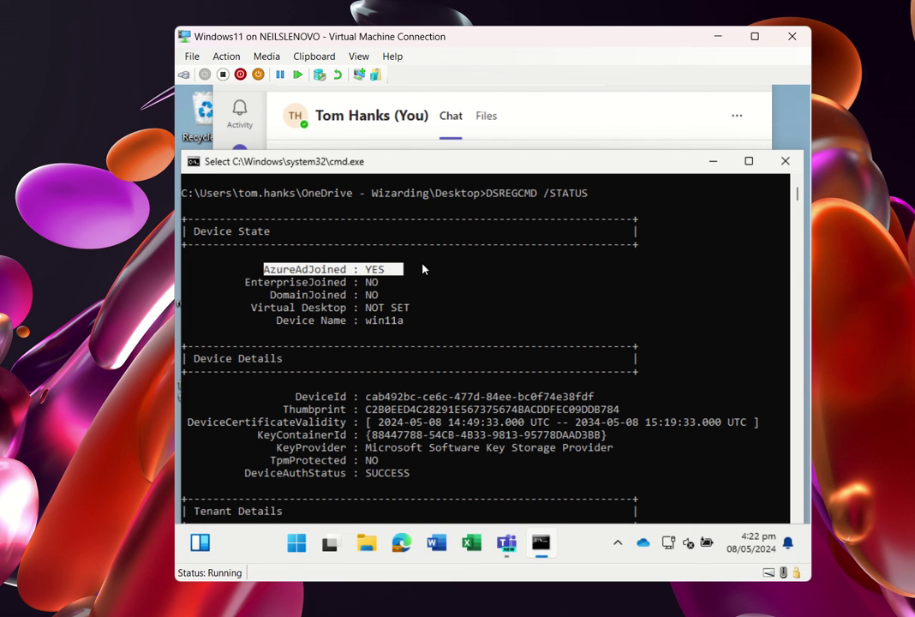
left_click_drag(270, 295, 415, 296)
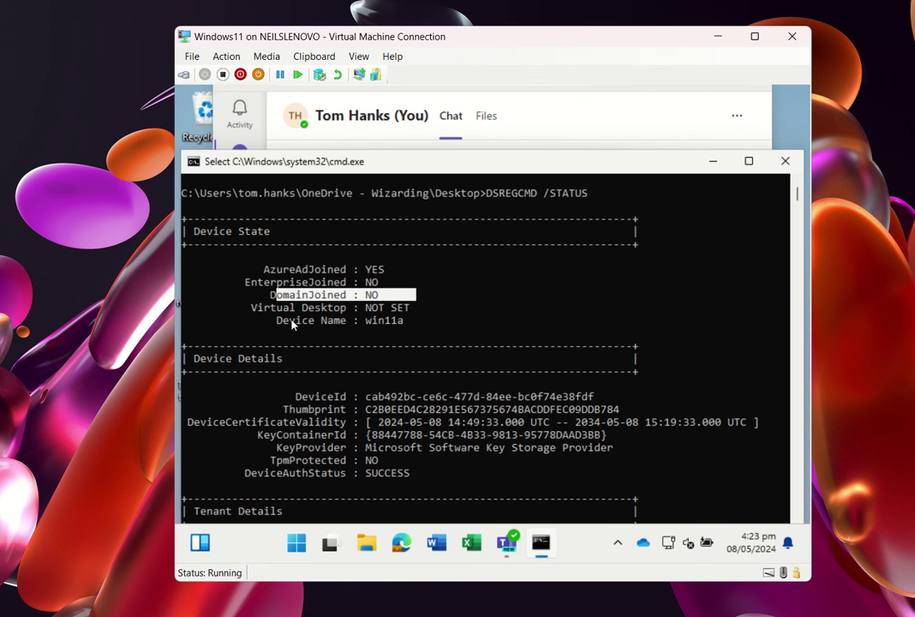
scroll(536, 366, "down", 8)
scroll(503, 367, "down", 10)
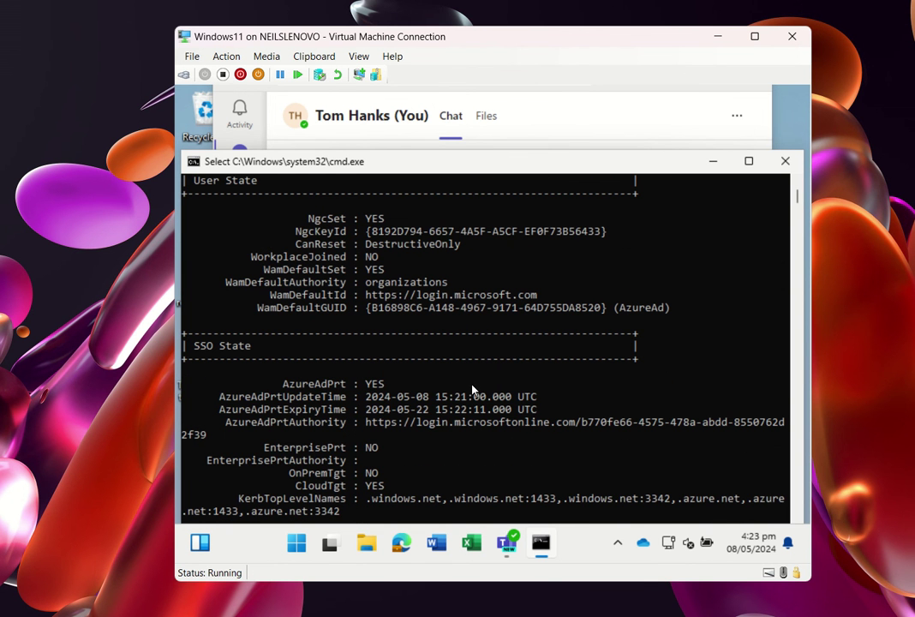
With the Teams chat in front, launch Outlook from Start, verify the inbox loads, then close it.
left_click(613, 94)
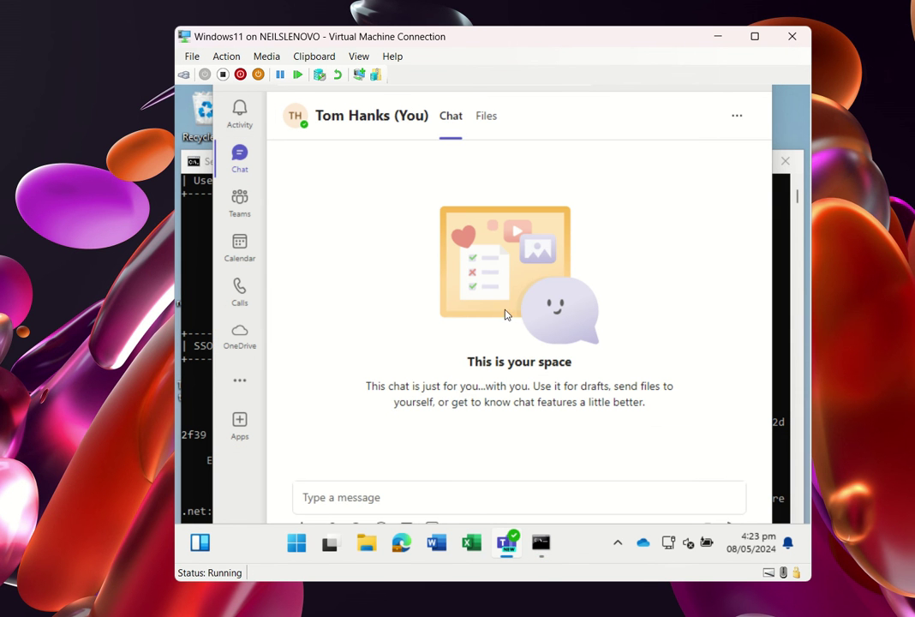
left_click(297, 543)
type("out")
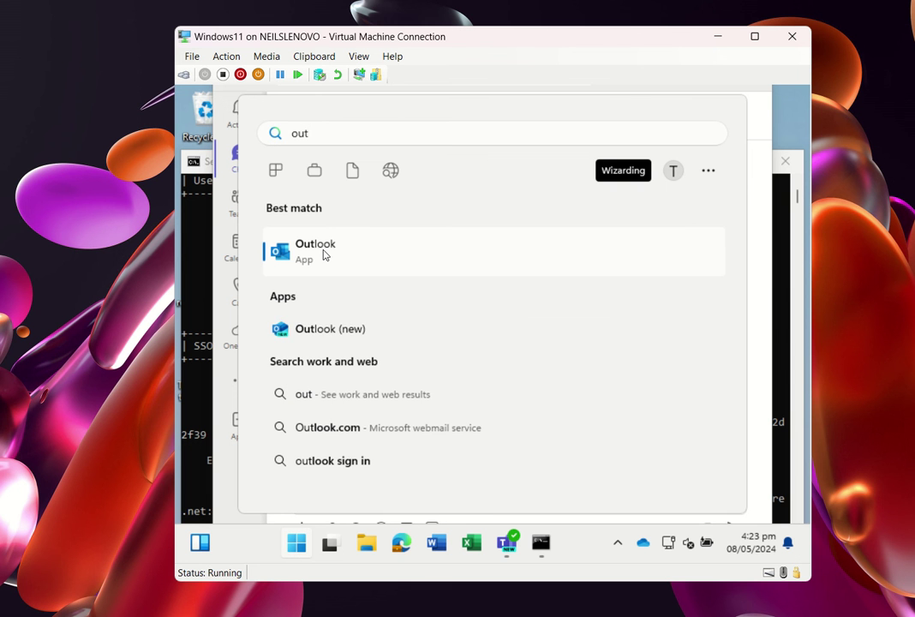
left_click(324, 250)
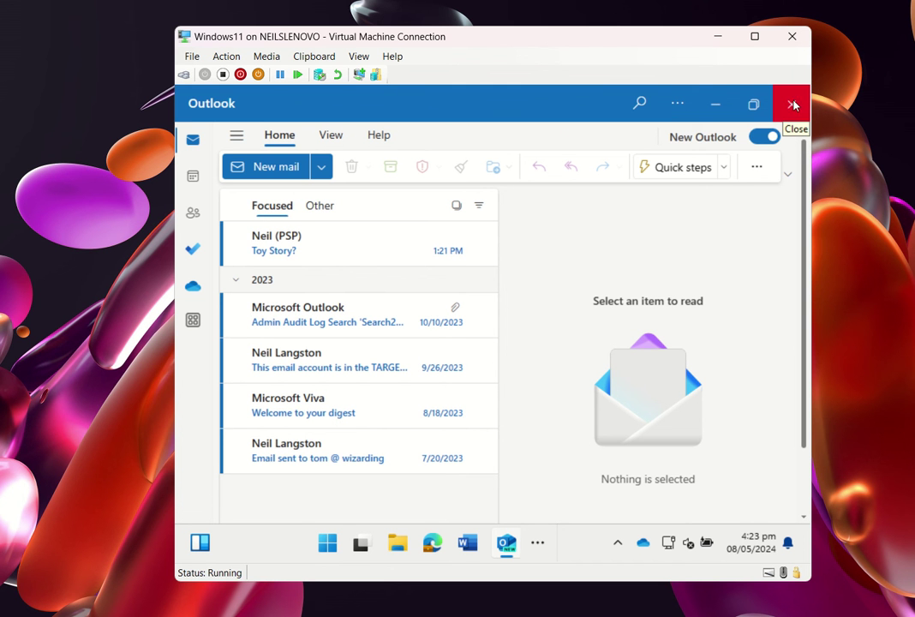
left_click(792, 118)
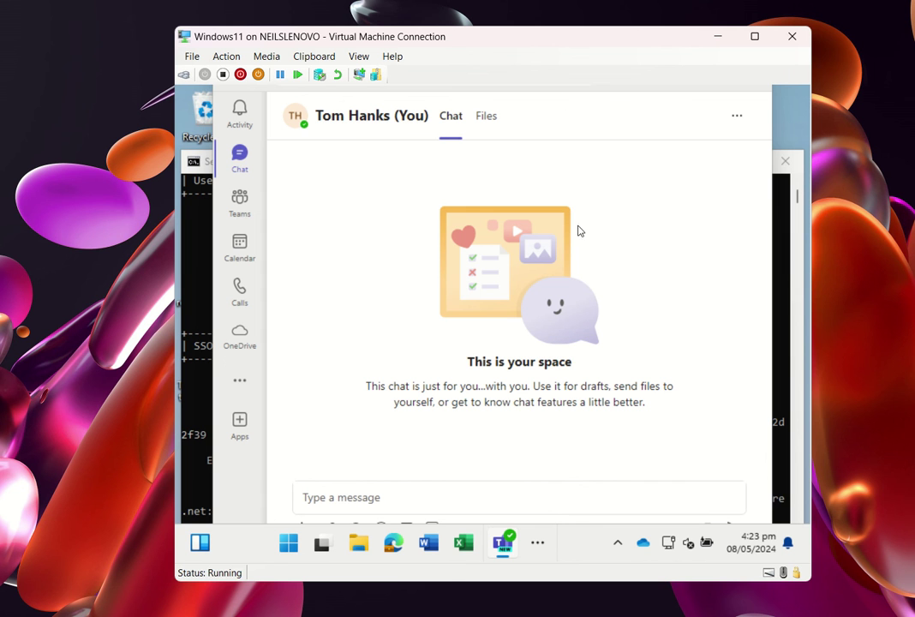